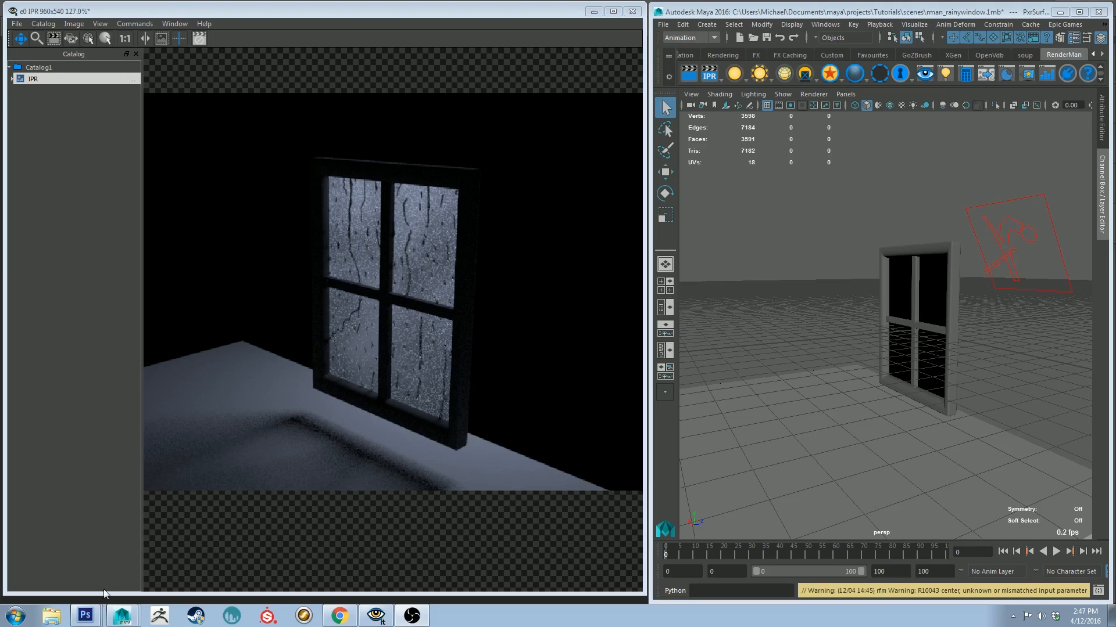
# Step: Switch to Photoshop and hide the light haze and noise layers to examine the primary drops layer alone
pyautogui.click(86, 616)
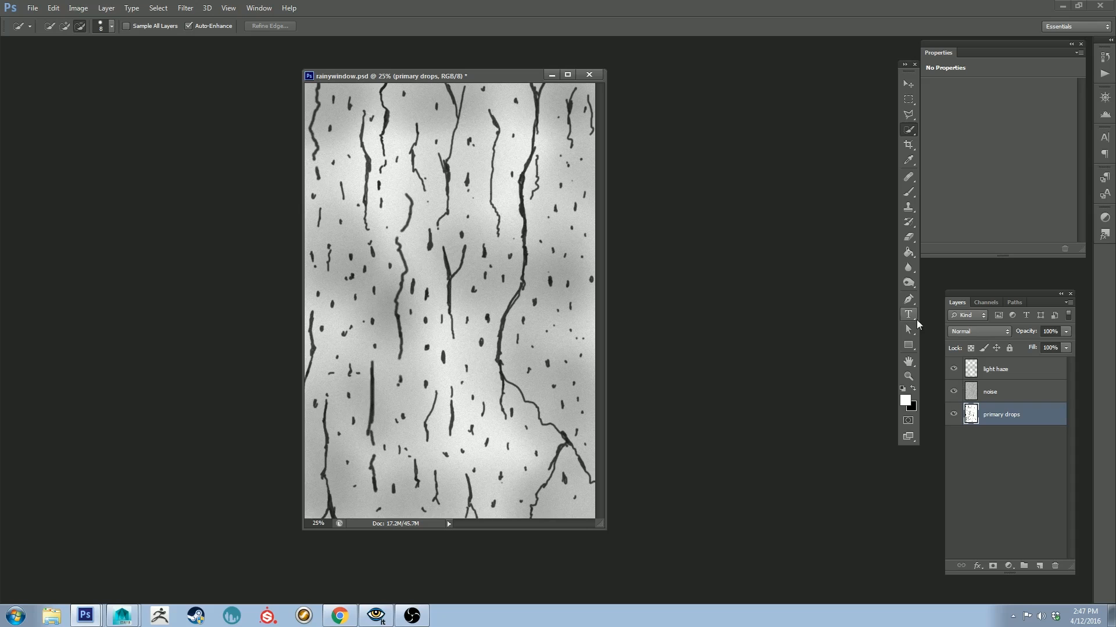
pyautogui.click(953, 369)
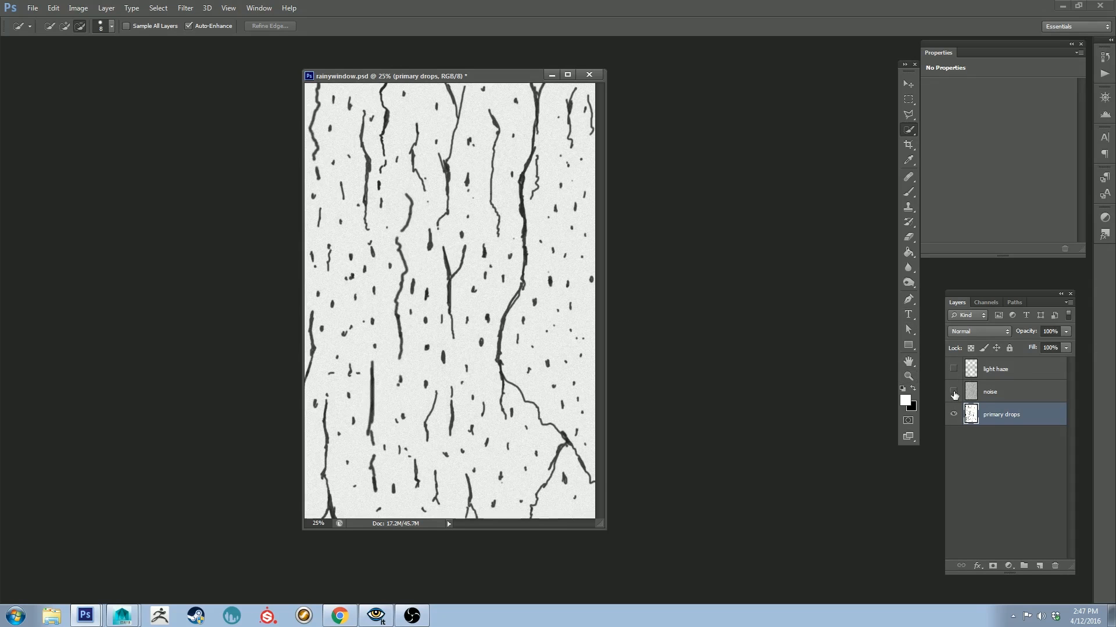
pyautogui.click(952, 391)
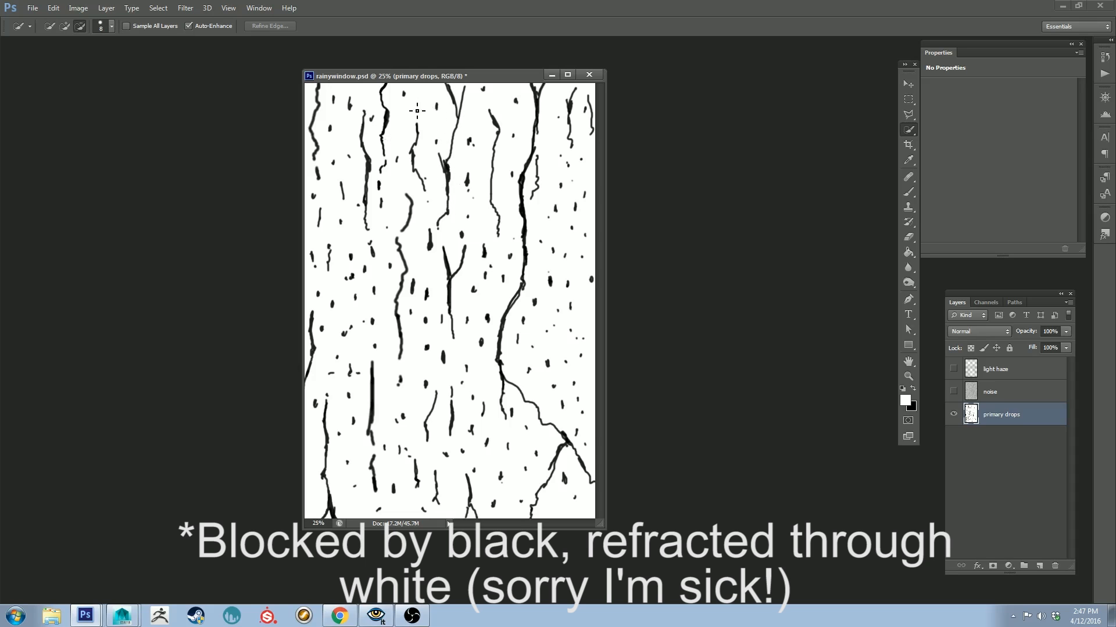
pyautogui.moveTo(362, 75); pyautogui.dragTo(355, 74)
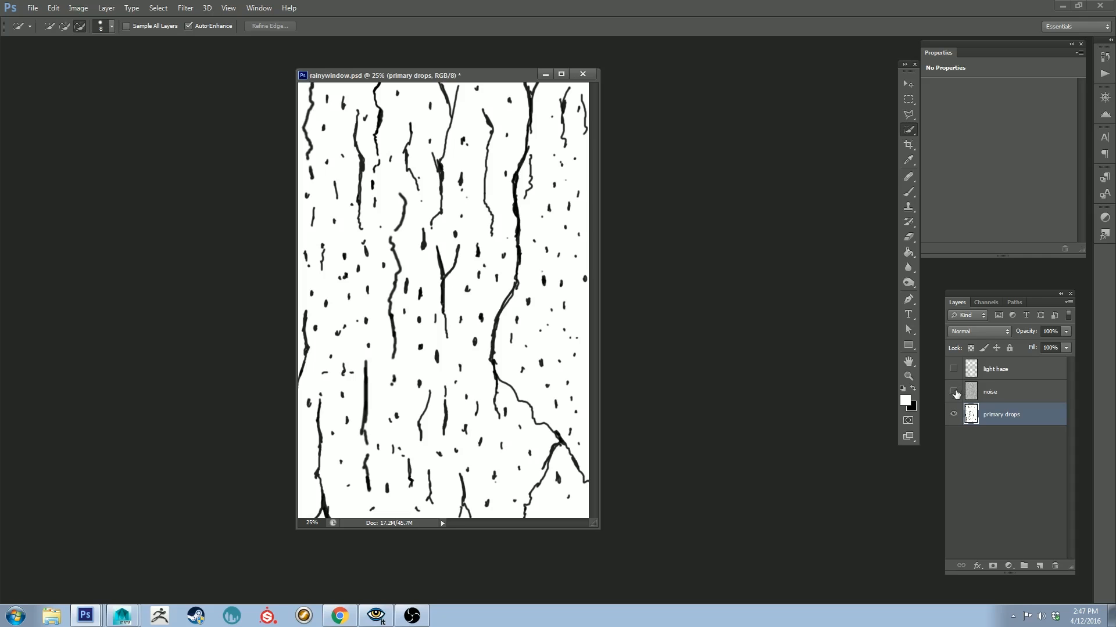
# Step: Show the noise layer over the primary drops to examine its effect, and hide it again
pyautogui.click(954, 393)
pyautogui.click(995, 393)
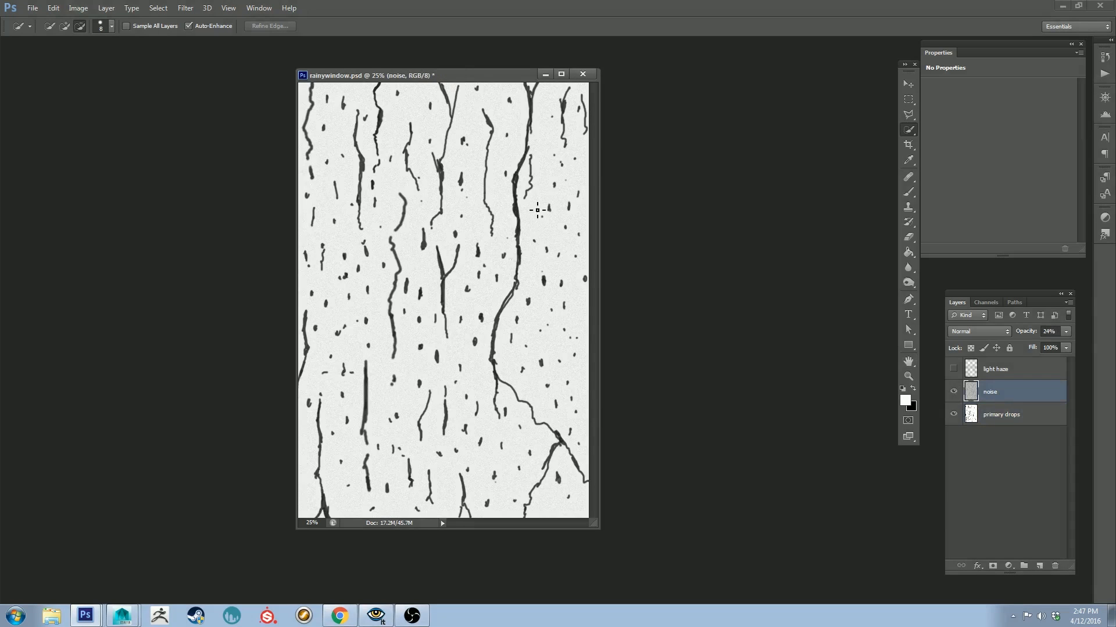
pyautogui.click(953, 391)
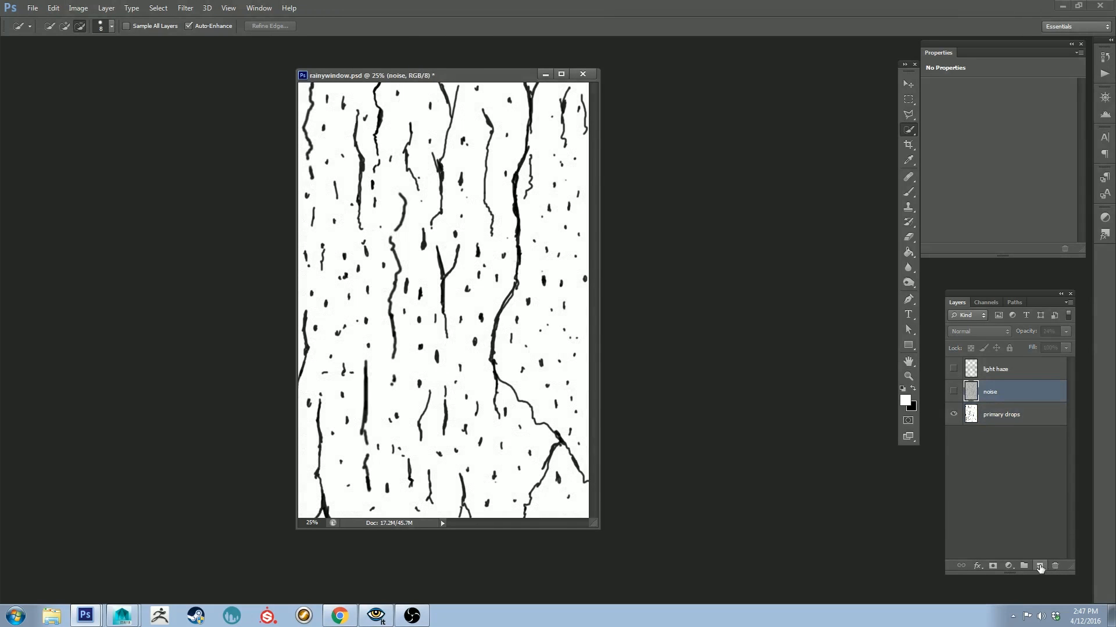
# Step: Create a new layer above the noise layer and fill it with white
pyautogui.click(1040, 567)
pyautogui.press('g')
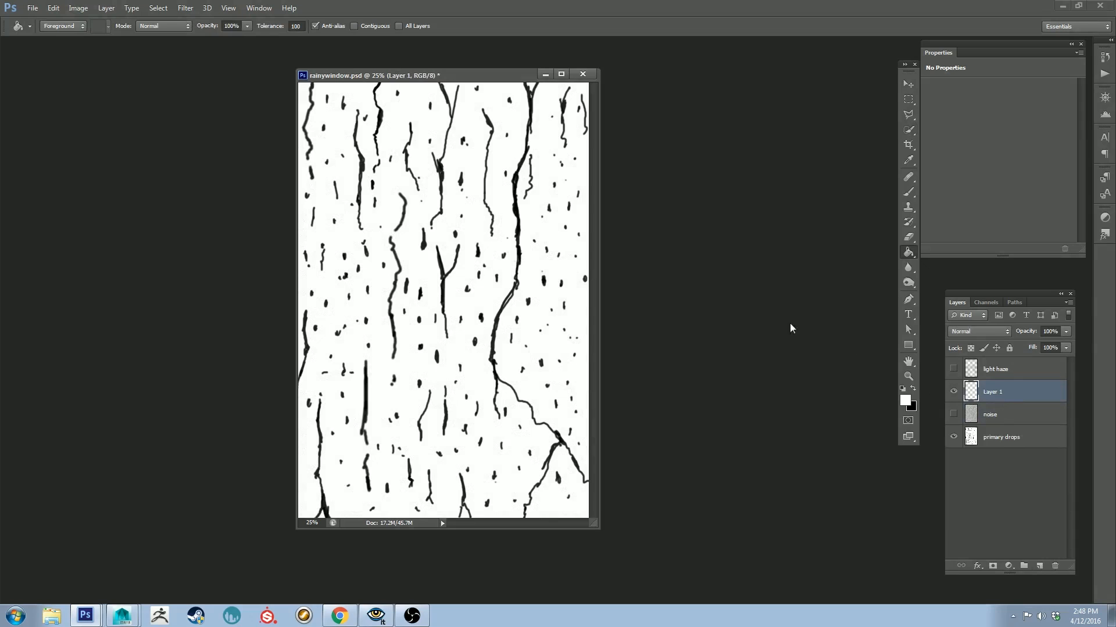
pyautogui.click(501, 142)
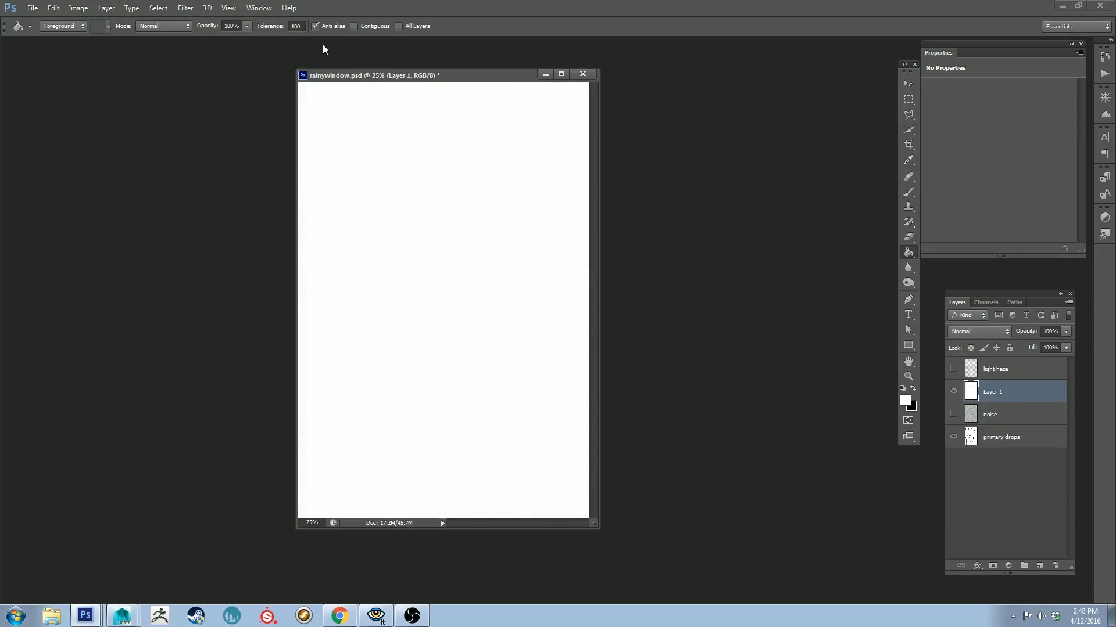
# Step: Add monochromatic Gaussian noise to the white layer and reduce the layer's fill to 27%
pyautogui.click(191, 10)
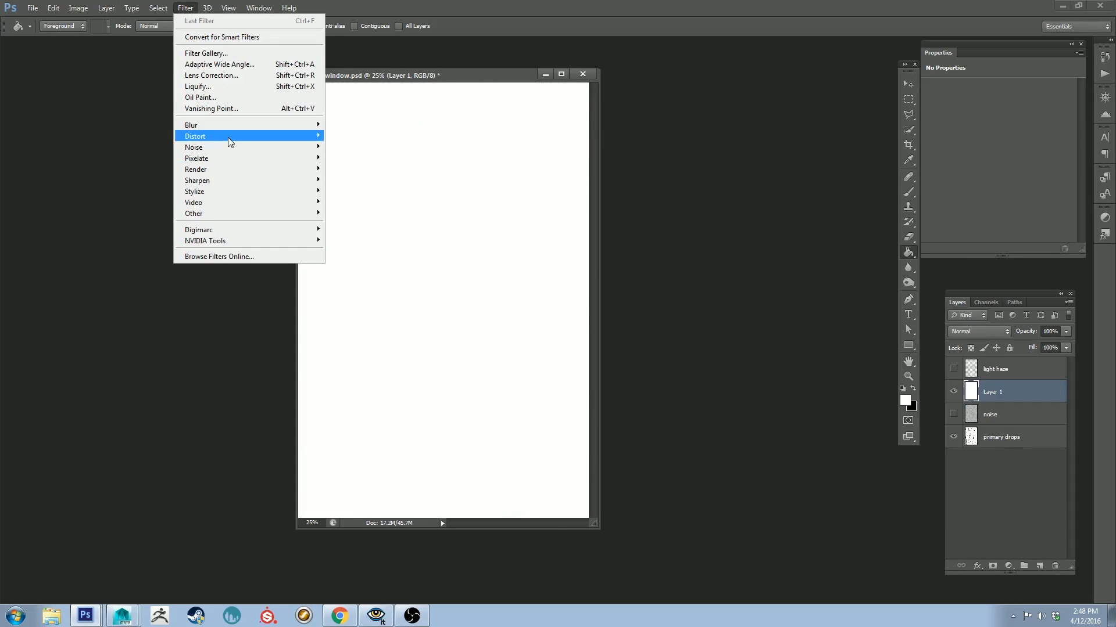
pyautogui.moveTo(303, 151)
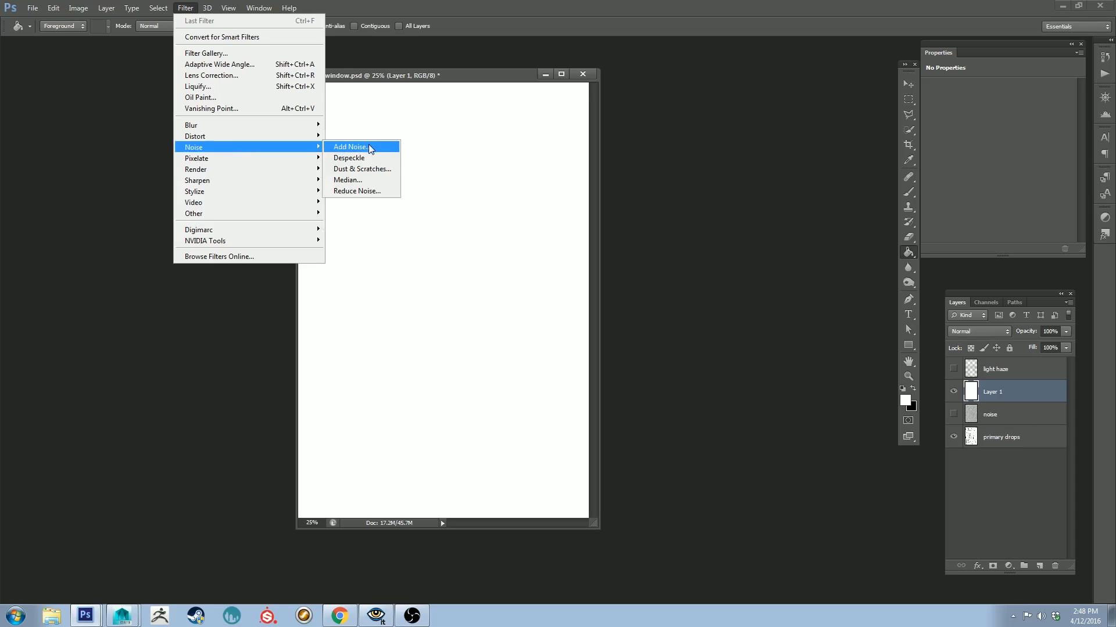
pyautogui.click(352, 147)
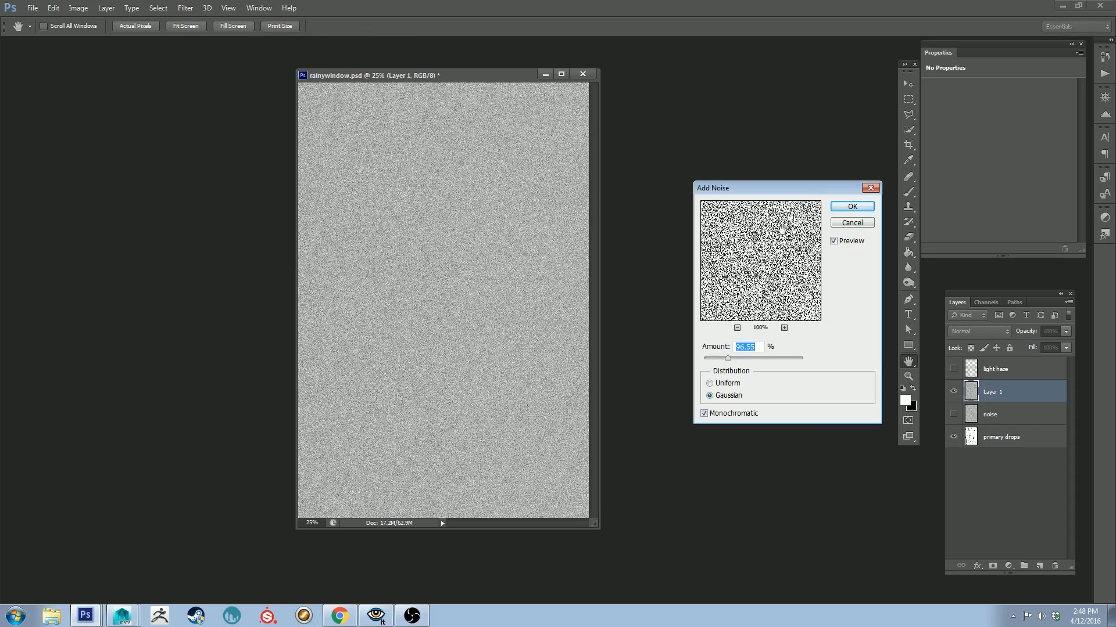
pyautogui.click(851, 207)
pyautogui.press('g')
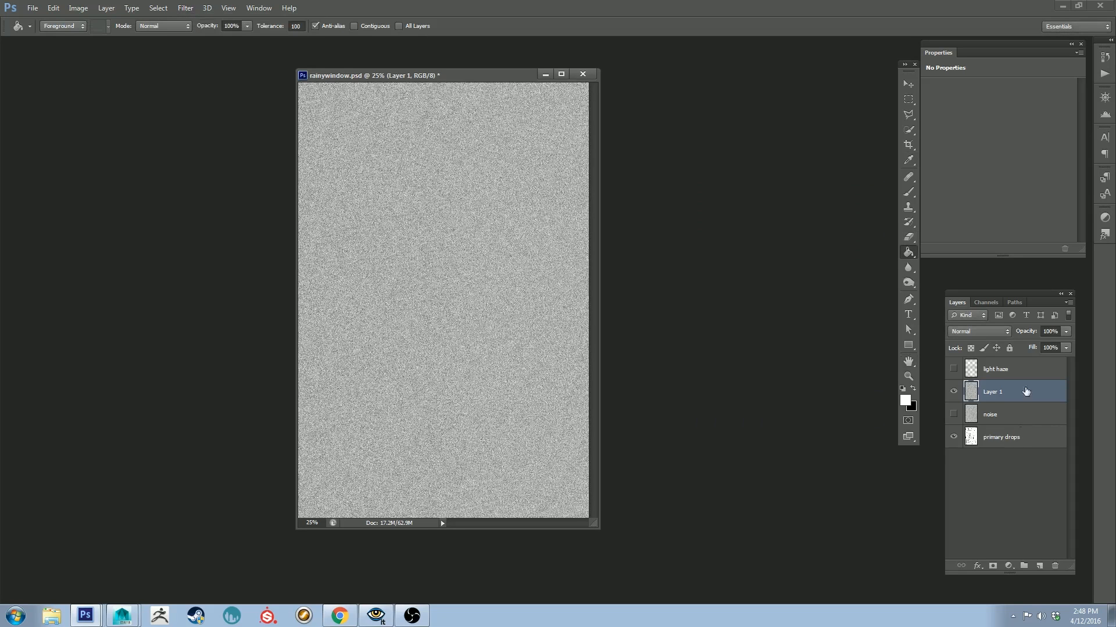
pyautogui.moveTo(1065, 349); pyautogui.dragTo(1024, 363)
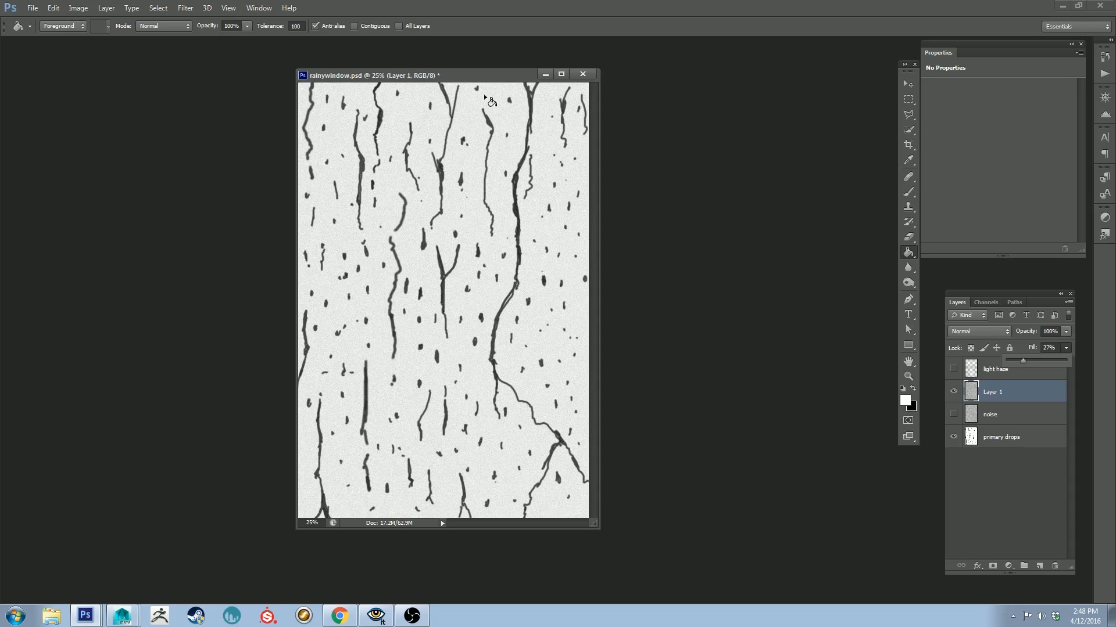
pyautogui.moveTo(461, 74); pyautogui.dragTo(475, 80)
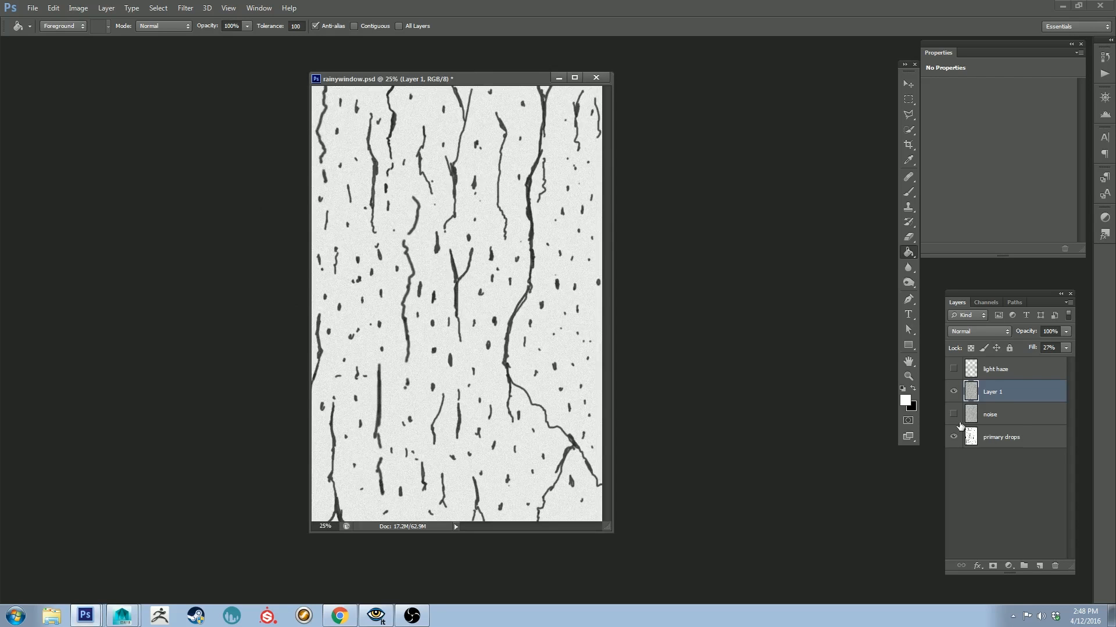
# Step: Hide the new Layer 1 and make the original noise and light haze layers visible
pyautogui.click(953, 391)
pyautogui.click(953, 414)
pyautogui.click(996, 415)
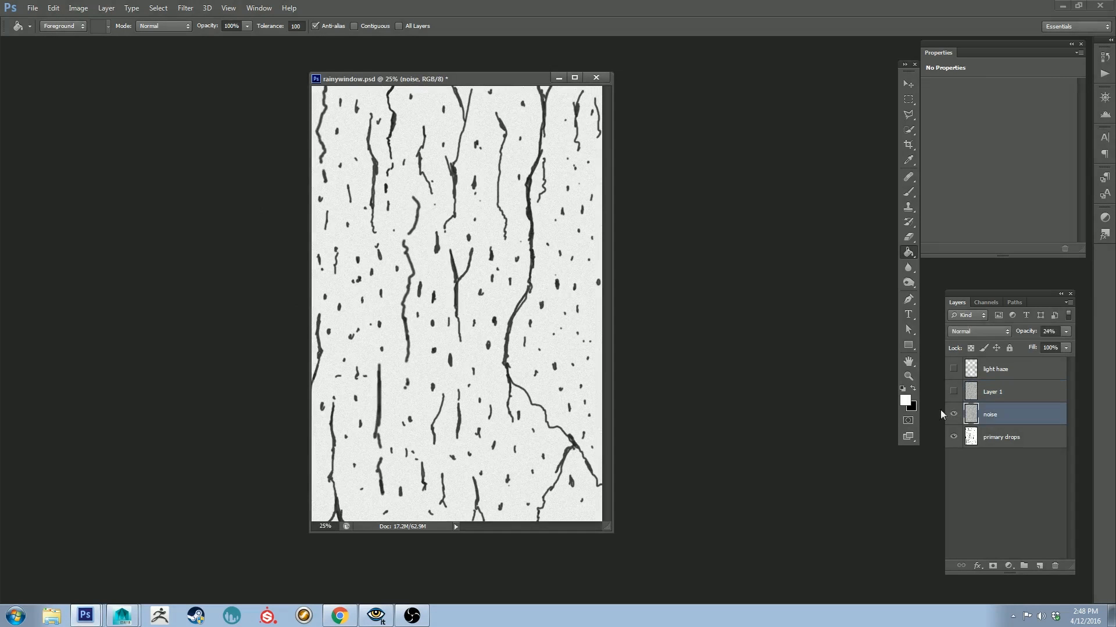
pyautogui.click(953, 369)
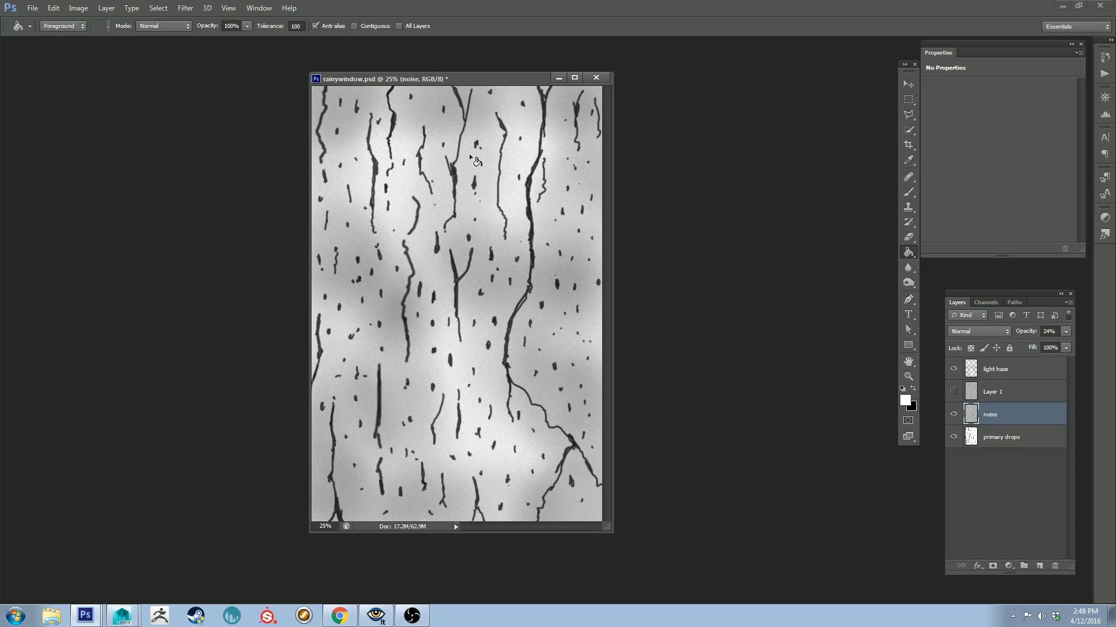
# Step: Adjust the opacity of the light haze layer slightly
pyautogui.click(1016, 371)
pyautogui.click(1066, 331)
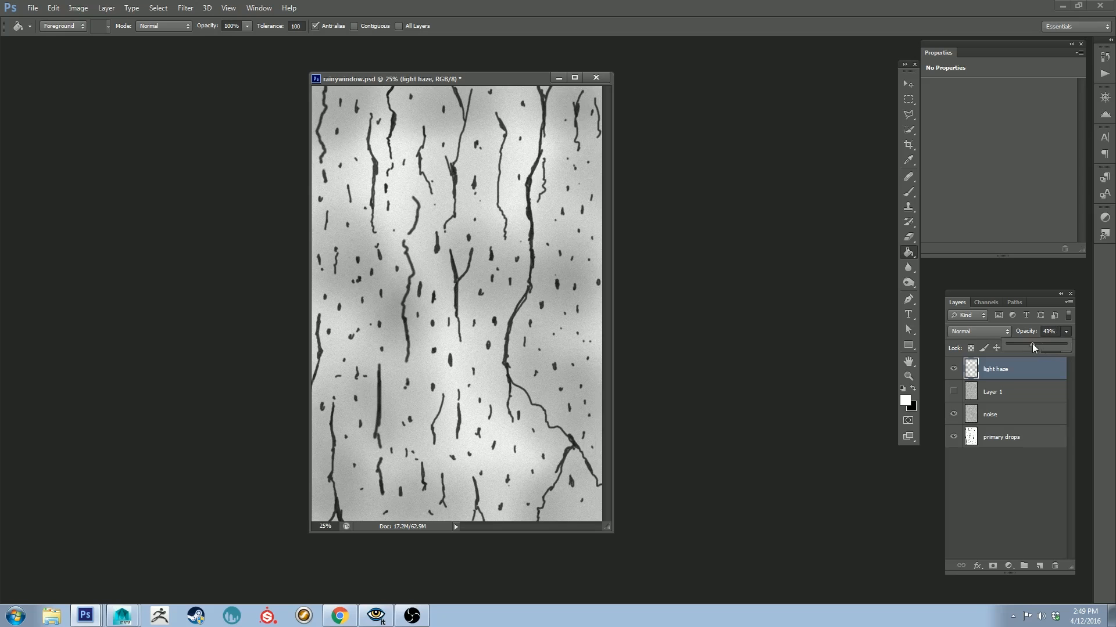
pyautogui.moveTo(1032, 344); pyautogui.dragTo(1027, 343)
# Step: Switch to Maya and assign a new PxrSurface material to the glass plane of the window
pyautogui.click(1063, 4)
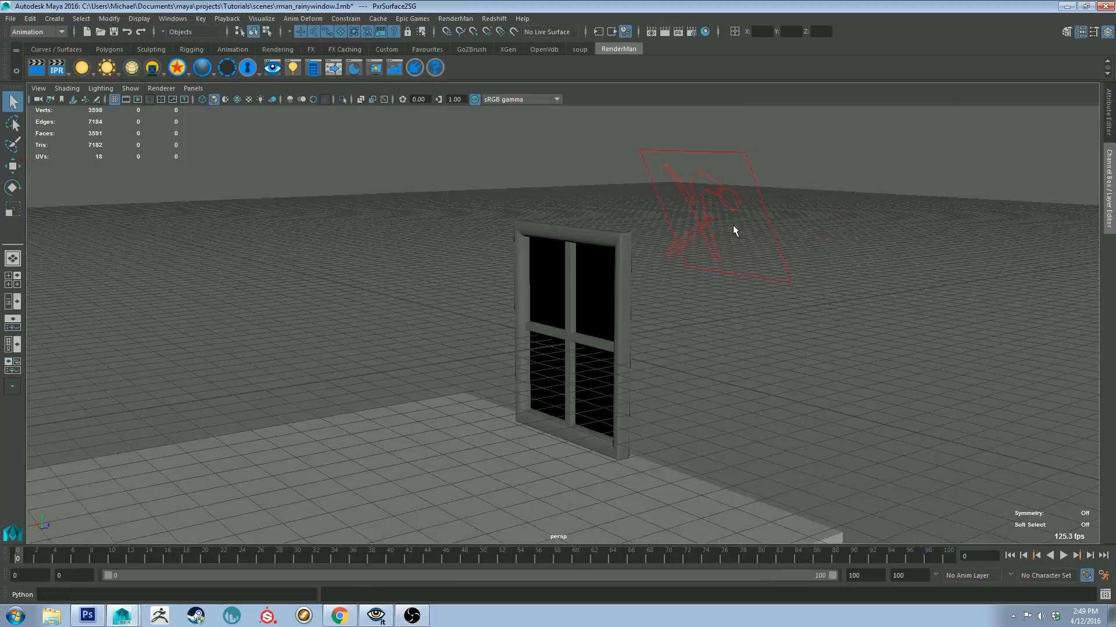
pyautogui.keyDown('alt'); pyautogui.moveTo(719, 232); pyautogui.dragTo(591, 232); pyautogui.keyUp('alt')
pyautogui.click(571, 266)
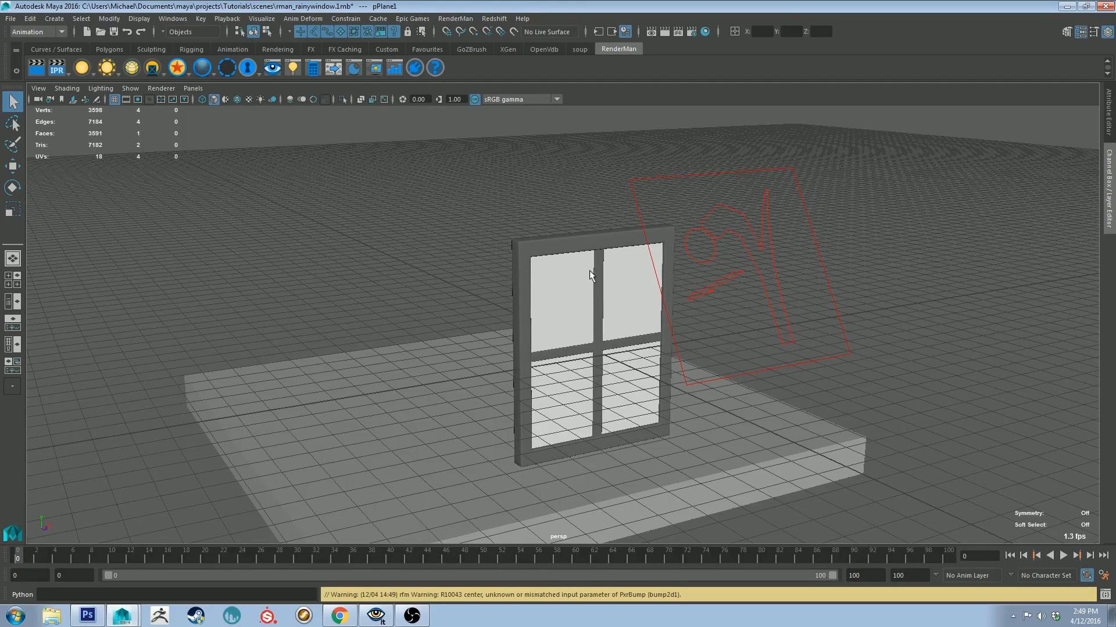
pyautogui.click(177, 68)
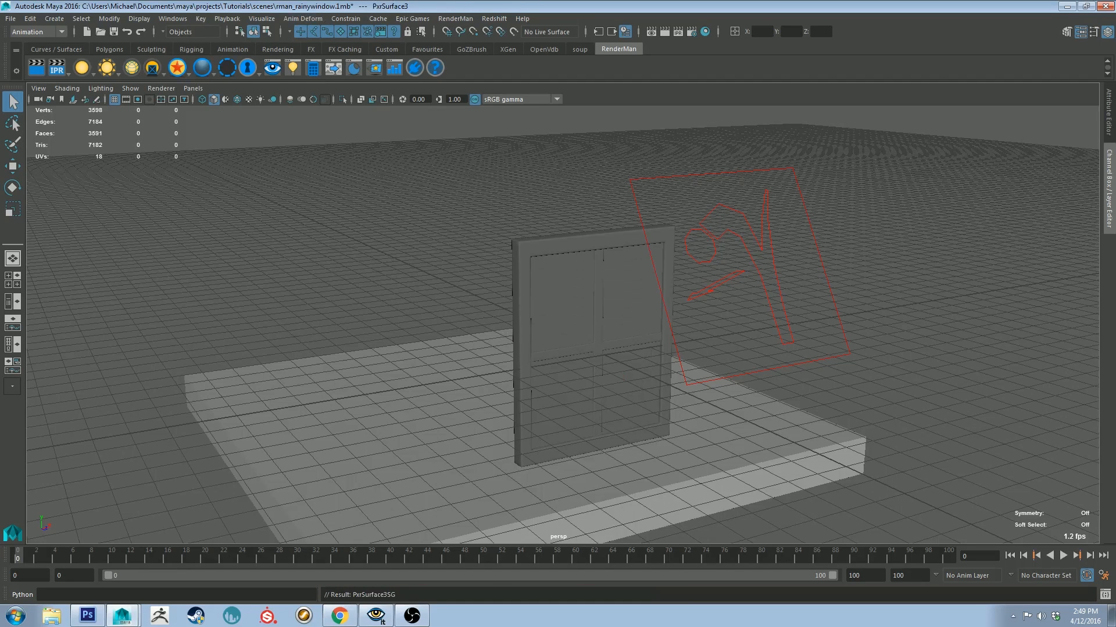
# Step: Bring up the Hypershade, clear its graph and rename the new PxrSurface material PxrWin1
pyautogui.moveTo(0, 7); pyautogui.dragTo(538, 2)
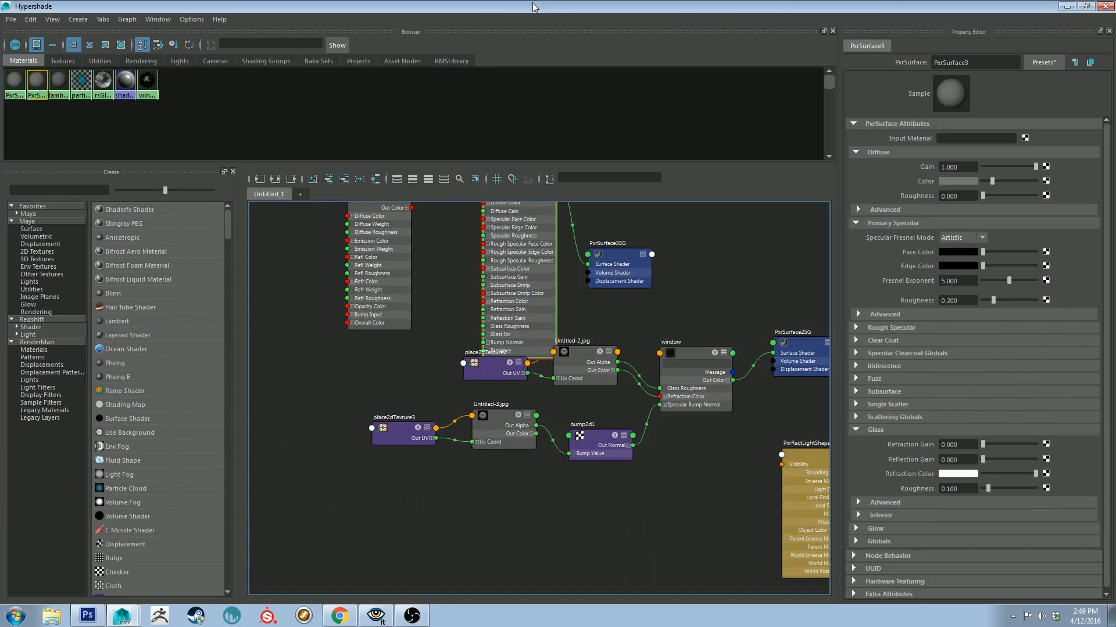
pyautogui.click(312, 179)
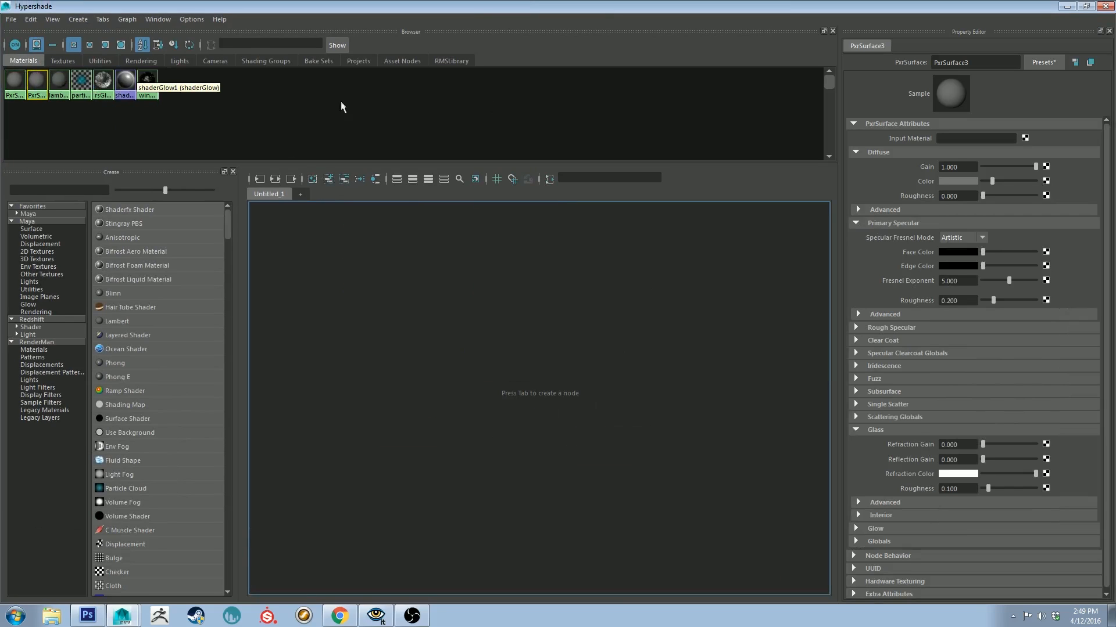
pyautogui.doubleClick(977, 61)
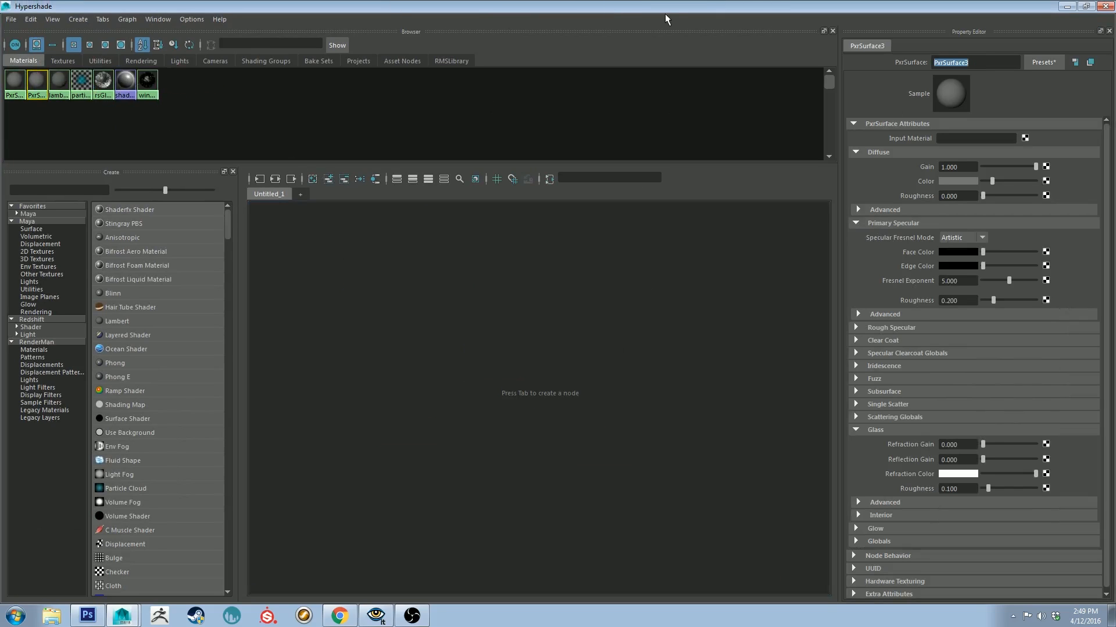
pyautogui.write('PxrWin1')
pyautogui.press('Return')
# Step: Set PxrWin1's diffuse gain to 0 and its glass refraction and reflection gains to 1, and add the material to the graph
pyautogui.moveTo(1023, 165); pyautogui.dragTo(953, 167)
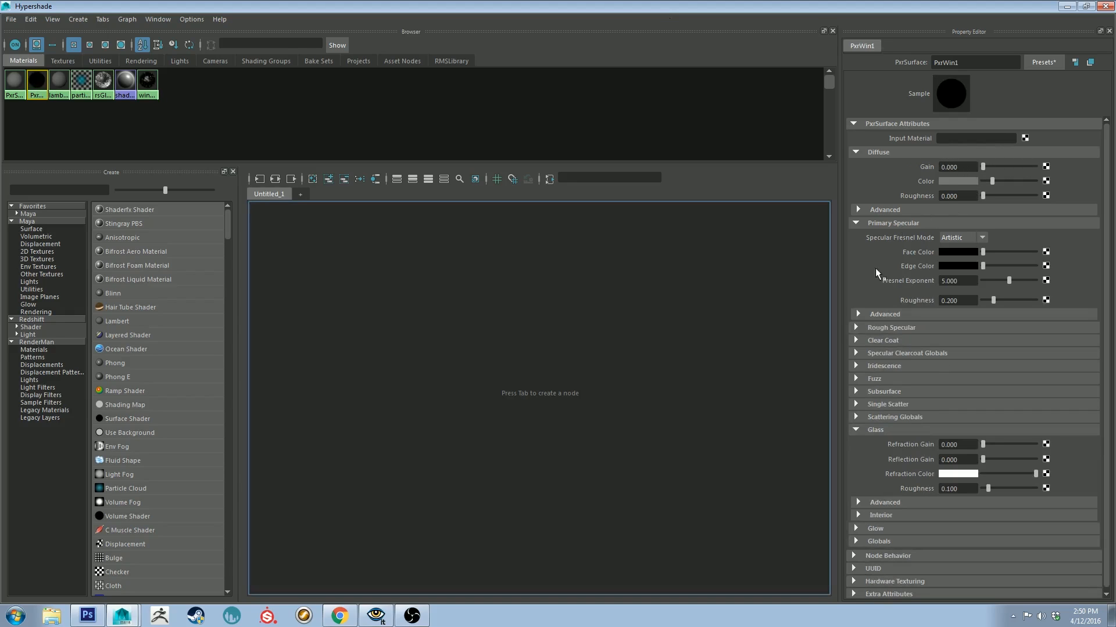
pyautogui.moveTo(983, 445); pyautogui.dragTo(1050, 460)
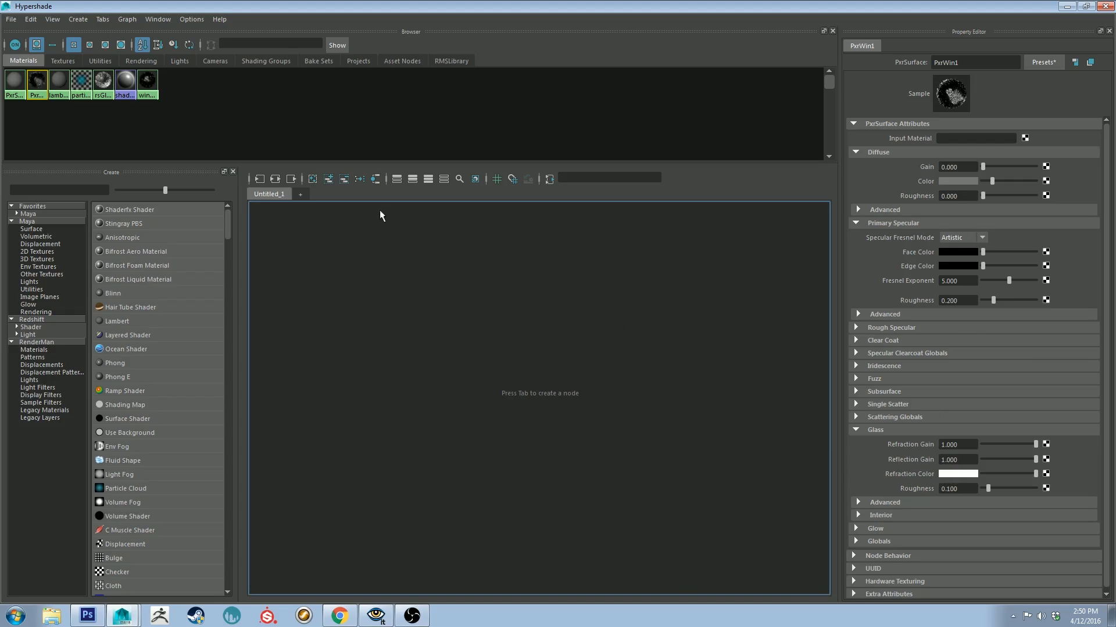
pyautogui.moveTo(37, 78); pyautogui.dragTo(433, 246, button='middle')
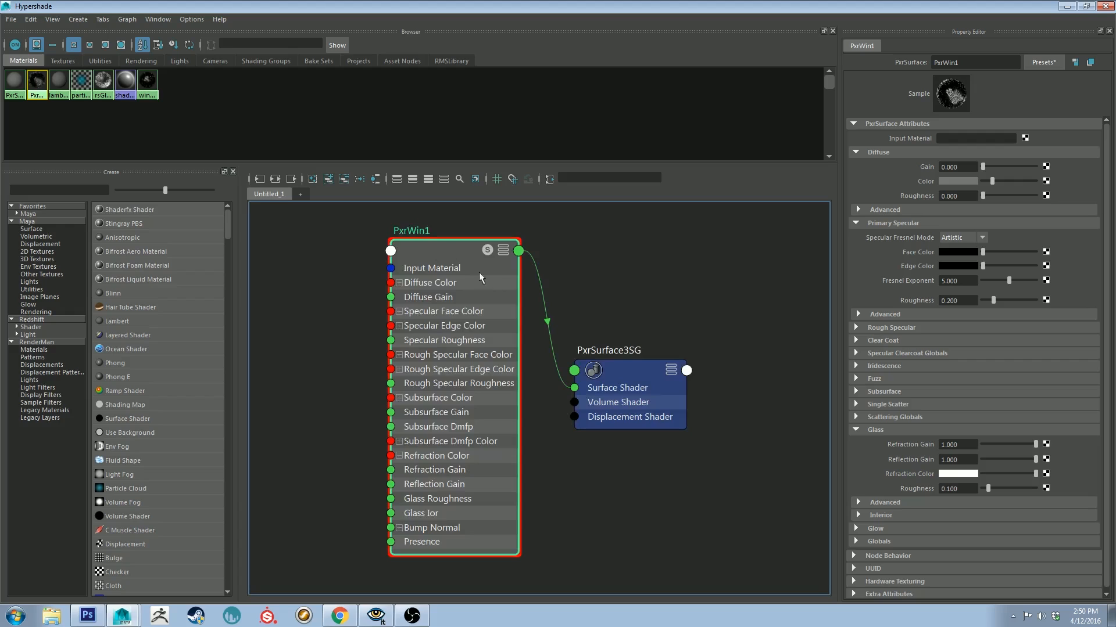
pyautogui.scroll(-2, 401, 253)
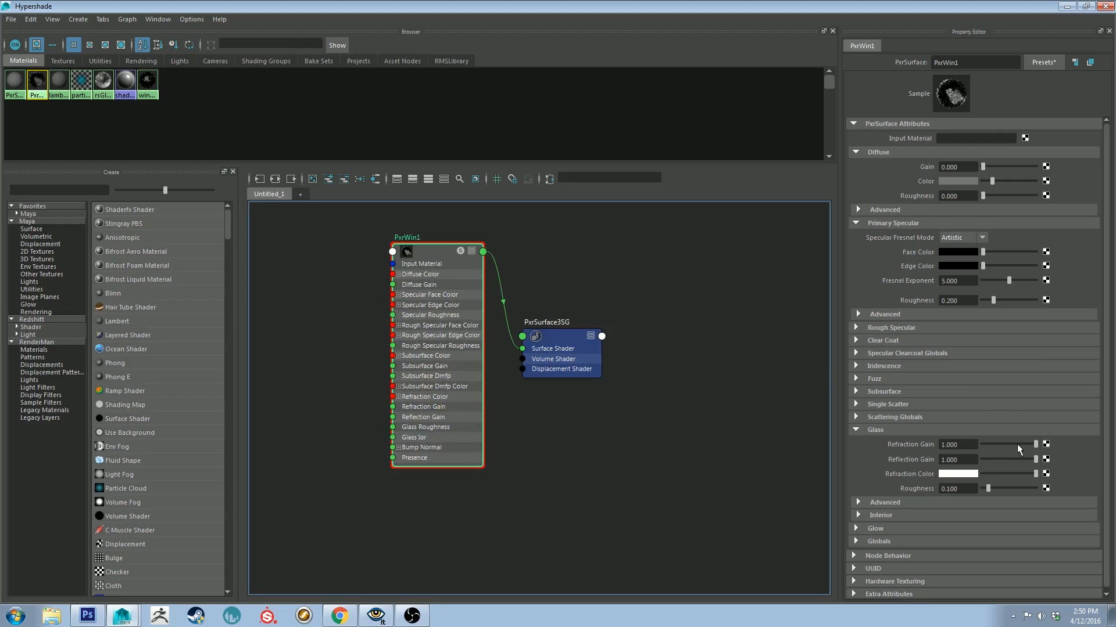
# Step: Connect a file texture to PxrWin1's glass refraction color and load Untitled-2.jpg into it
pyautogui.click(1046, 474)
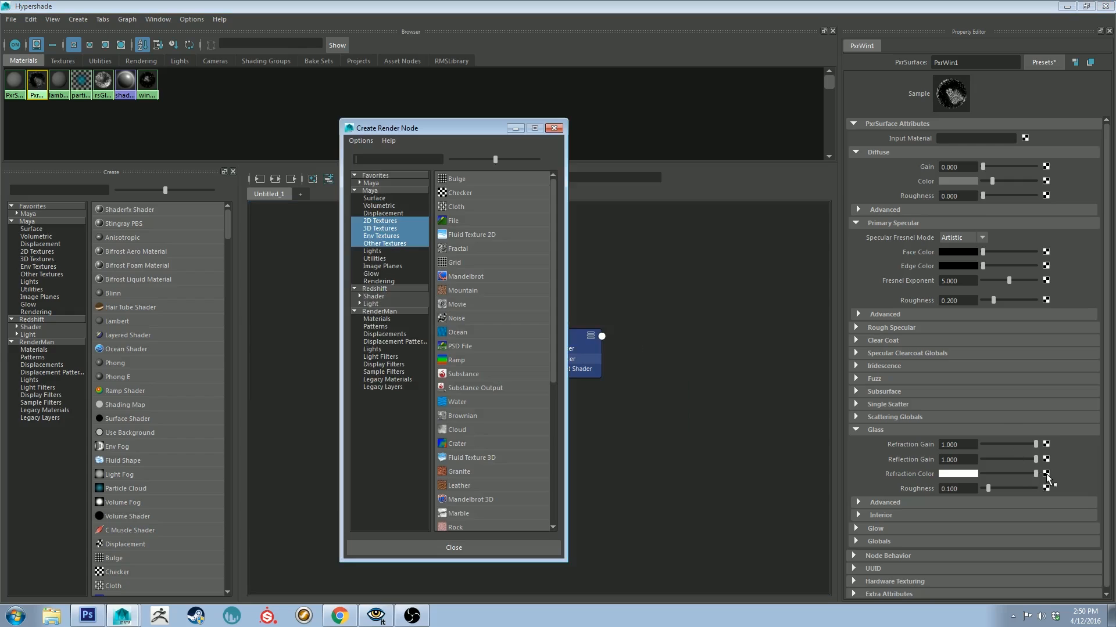
pyautogui.click(461, 219)
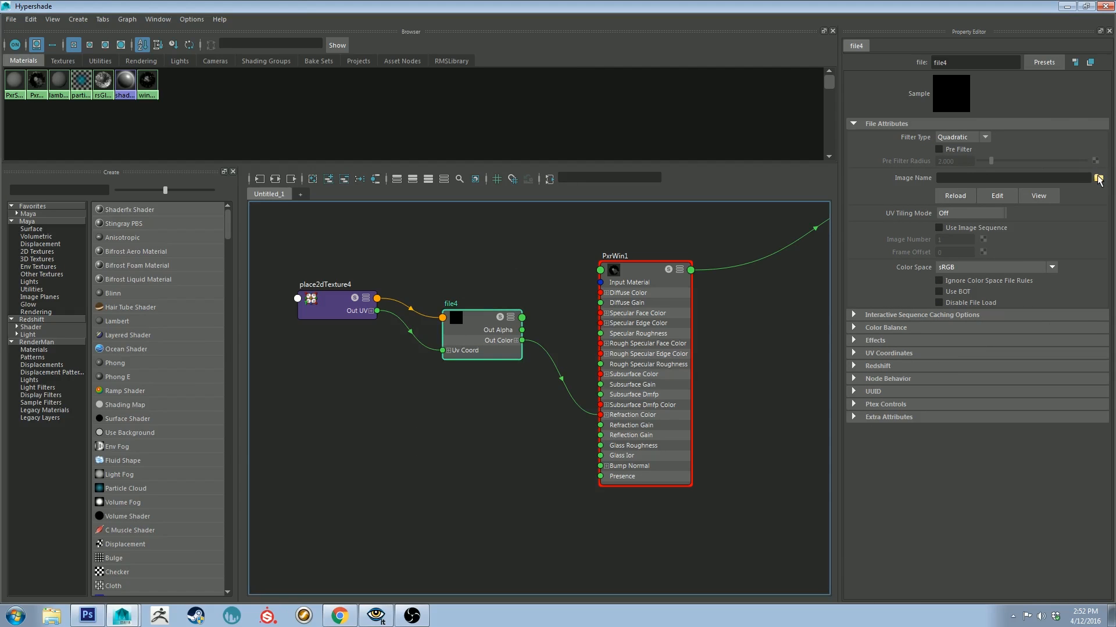
pyautogui.click(1098, 177)
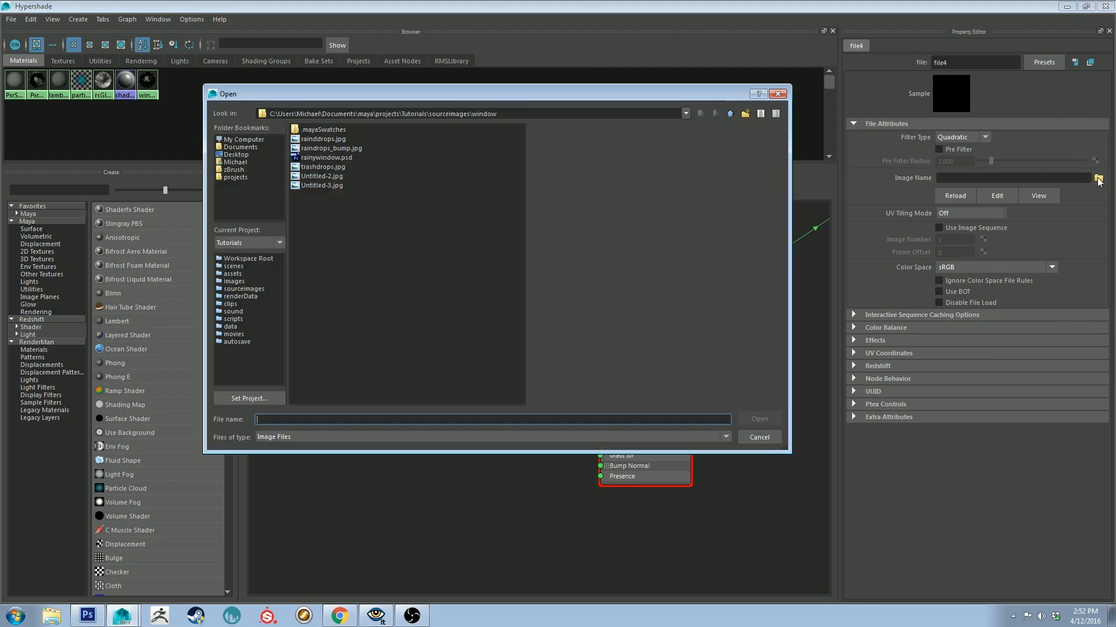
pyautogui.click(321, 176)
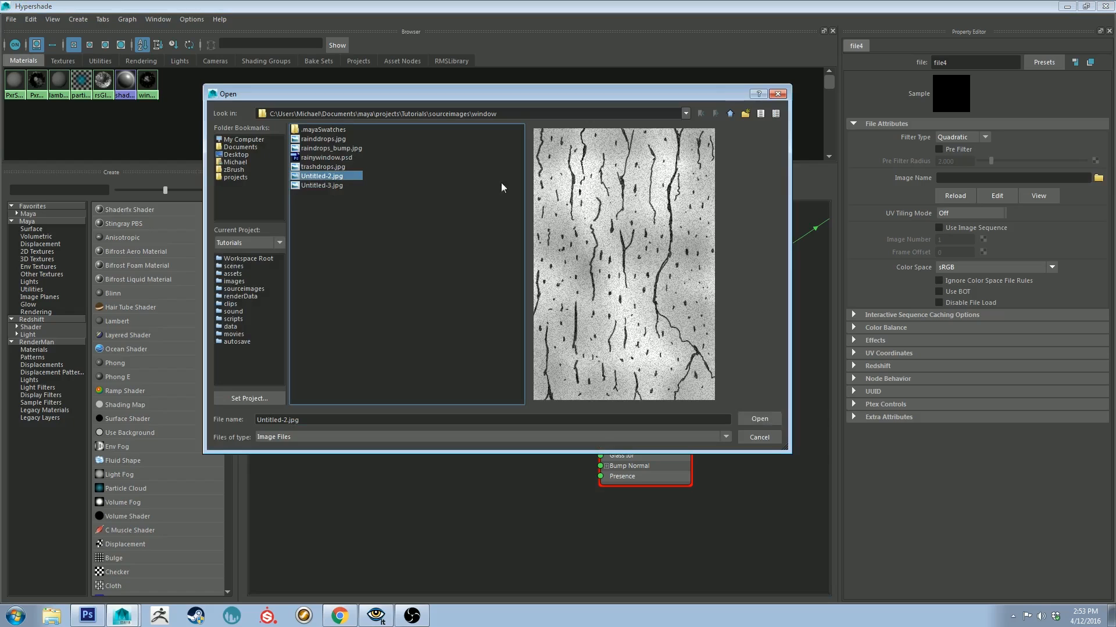
pyautogui.click(759, 419)
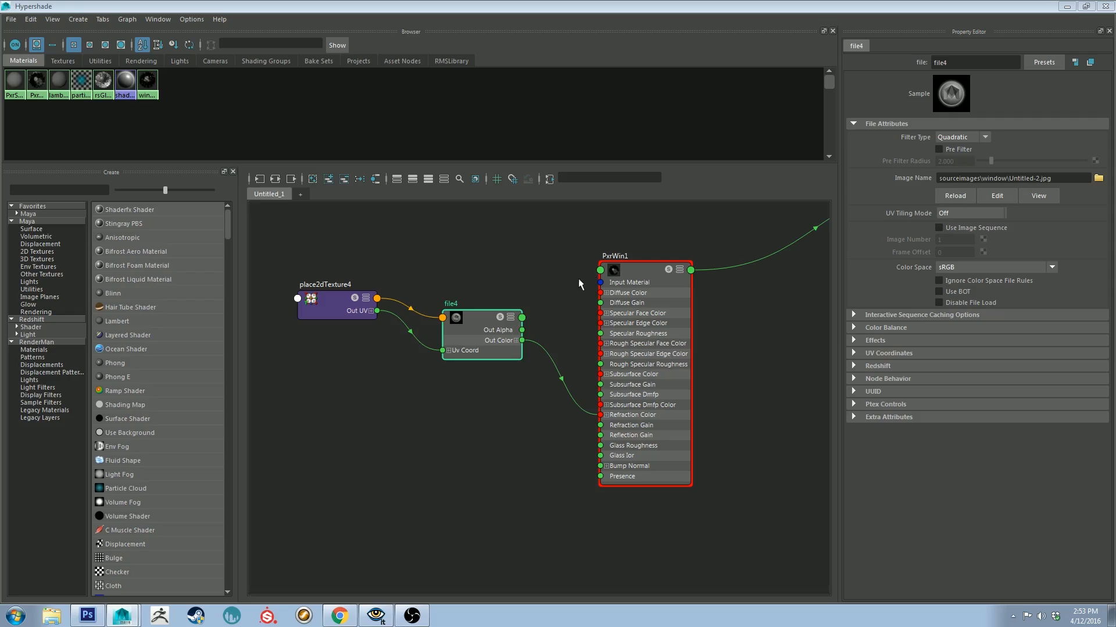
pyautogui.click(647, 271)
pyautogui.keyDown('alt'); pyautogui.moveTo(544, 250); pyautogui.dragTo(520, 214, button='middle'); pyautogui.keyUp('alt')
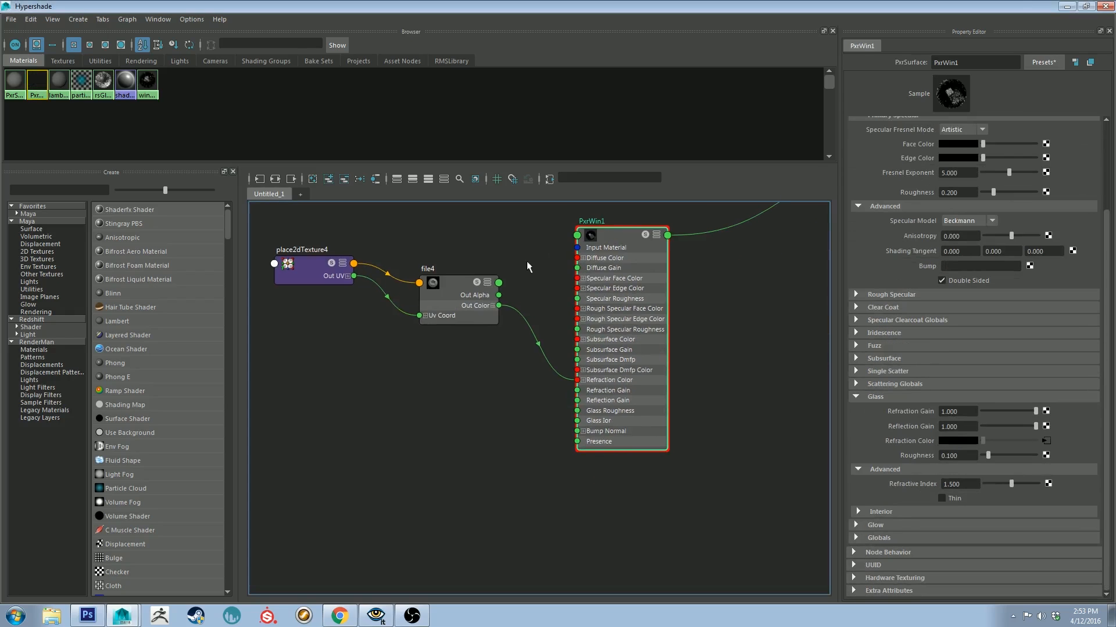
pyautogui.click(445, 281)
pyautogui.moveTo(498, 295); pyautogui.dragTo(569, 380)
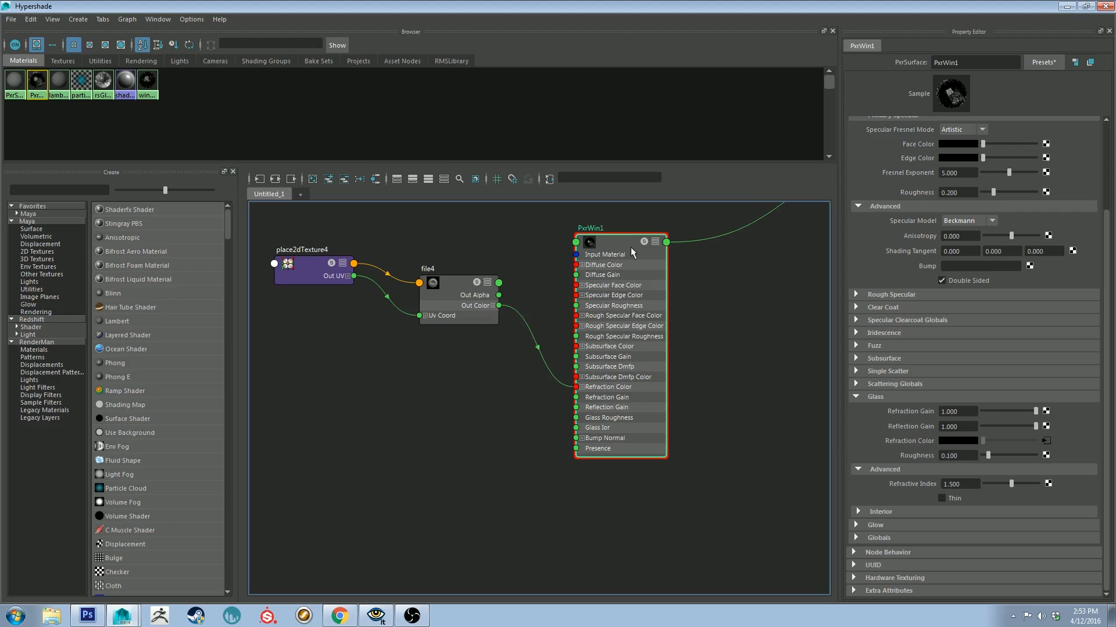
pyautogui.write('2')
pyautogui.write('gla')
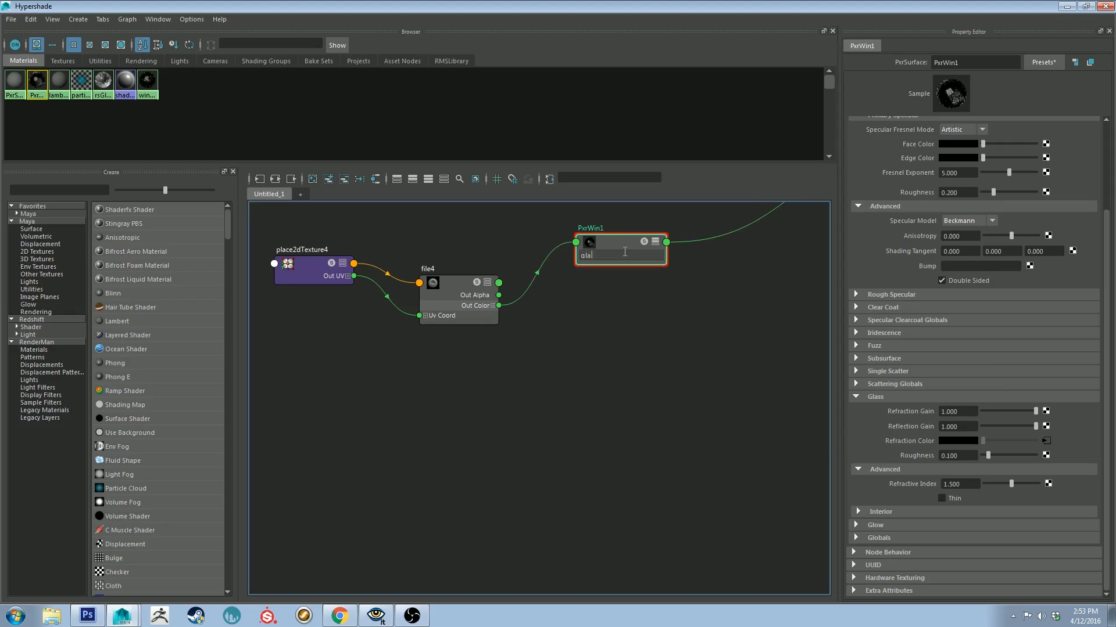
pyautogui.write('ss')
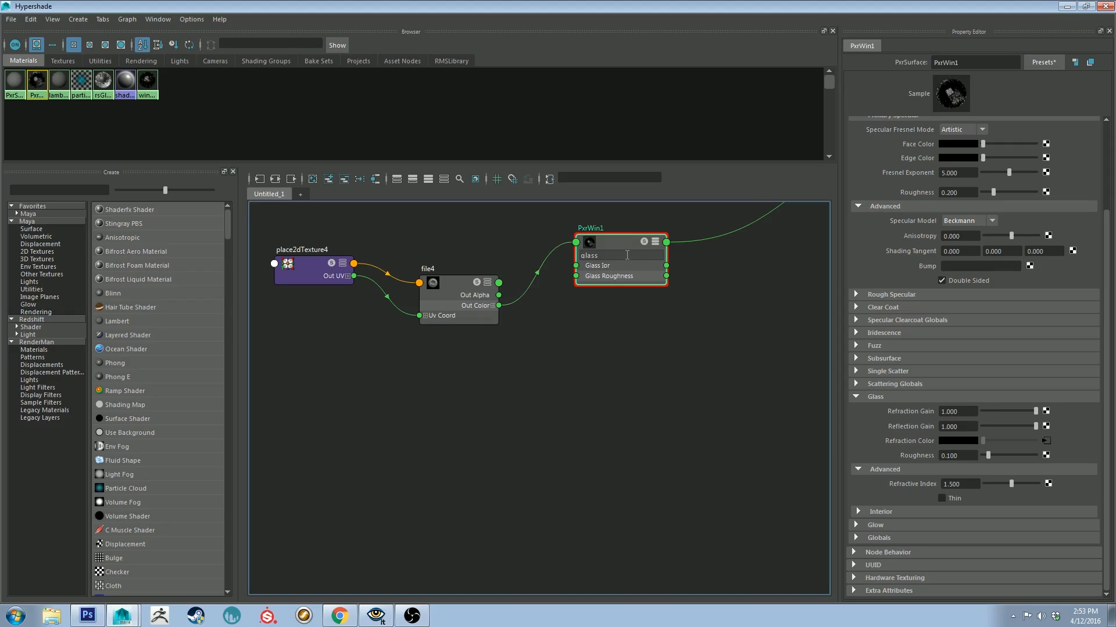
pyautogui.doubleClick(601, 255)
pyautogui.click(616, 248)
pyautogui.doubleClick(610, 255)
pyautogui.press('BackSpace')
# Step: Show all of PxrWin1's attributes in the graph, filter them by "glass", and connect file4's Out Alpha to Glass Roughness
pyautogui.click(636, 244)
pyautogui.press('1')
pyautogui.press('3')
pyautogui.press('1')
pyautogui.press('3')
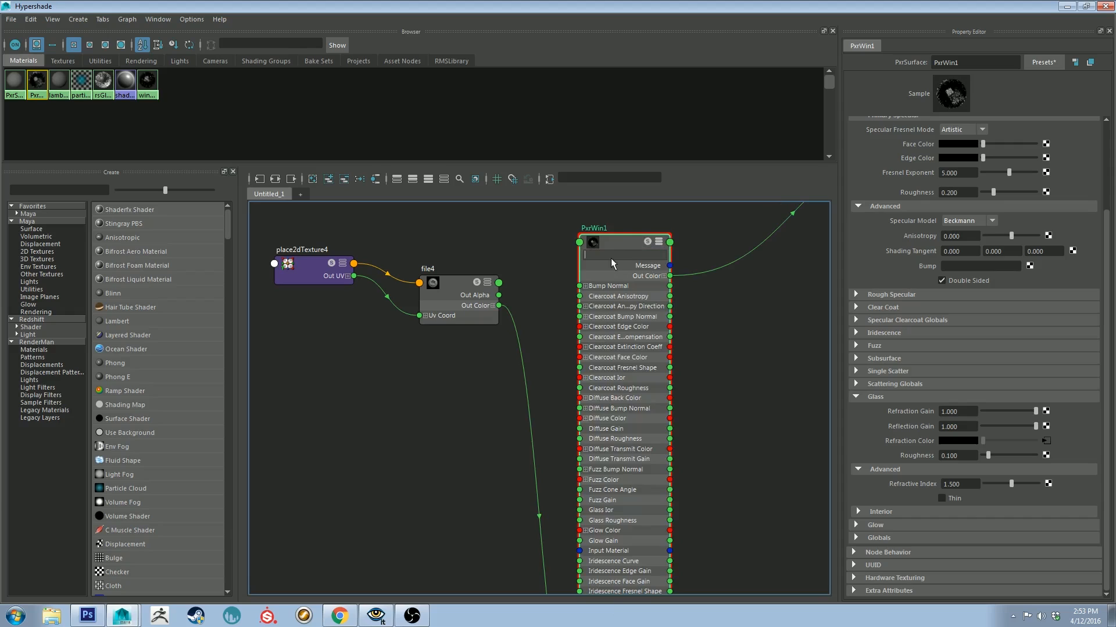
pyautogui.write('glass')
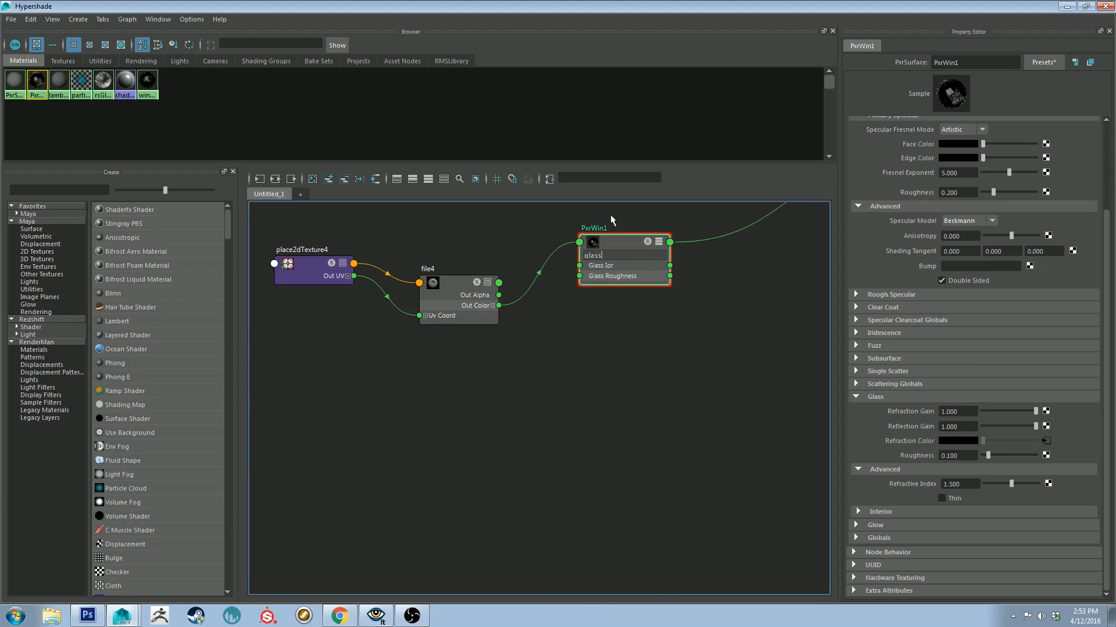
pyautogui.moveTo(498, 295); pyautogui.dragTo(579, 276)
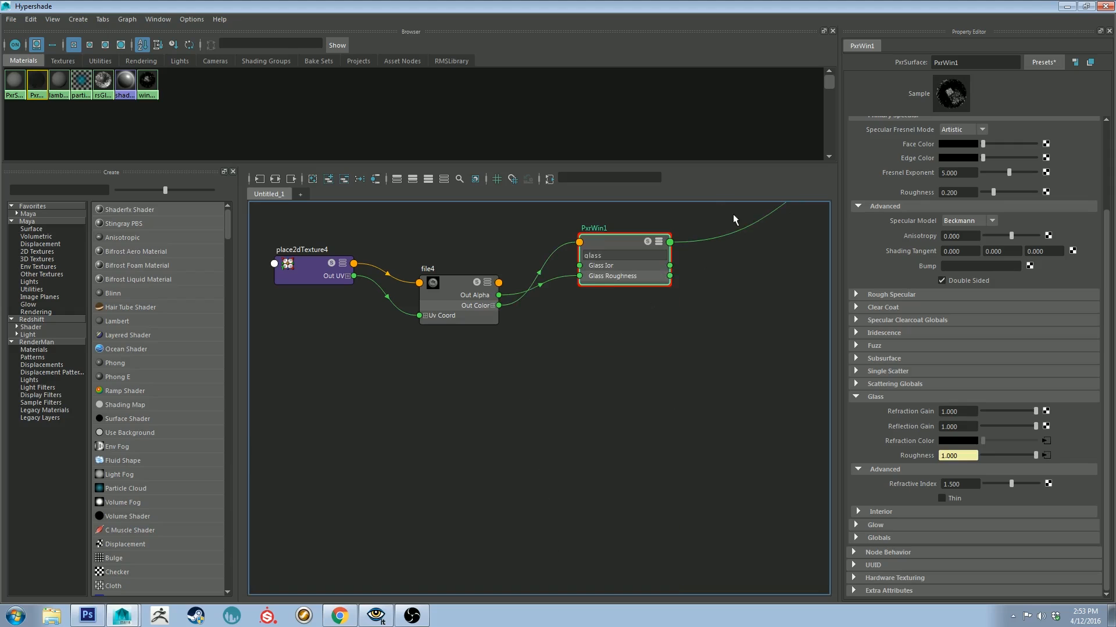
# Step: Minimize the Hypershade, start a new IPR render, and examine the wet glass from the front and back of the window
pyautogui.click(1071, 6)
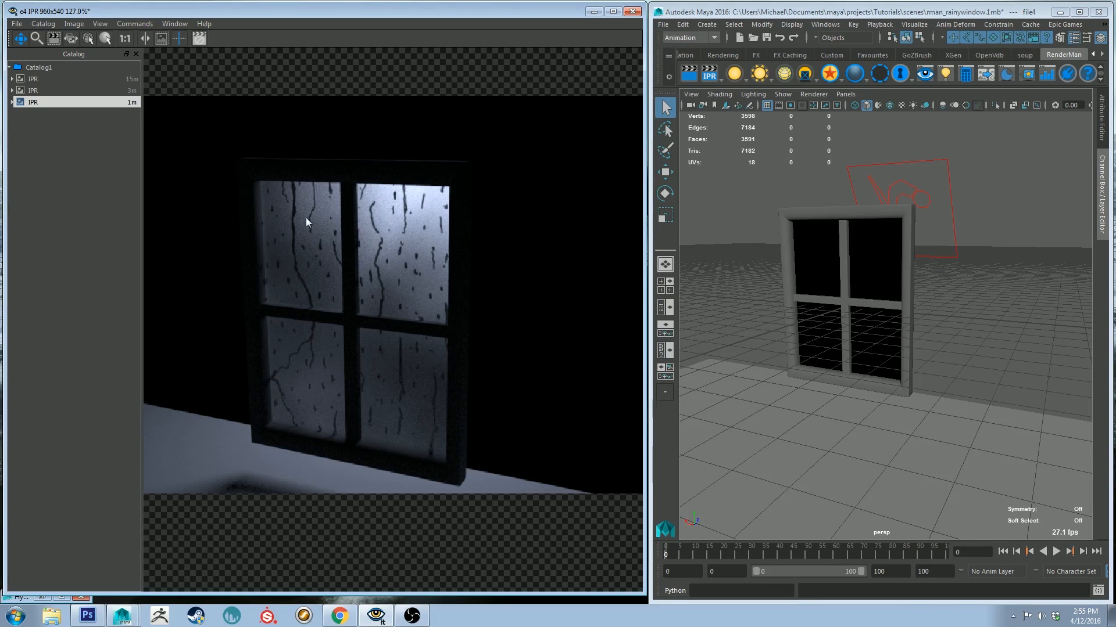
pyautogui.click(708, 72)
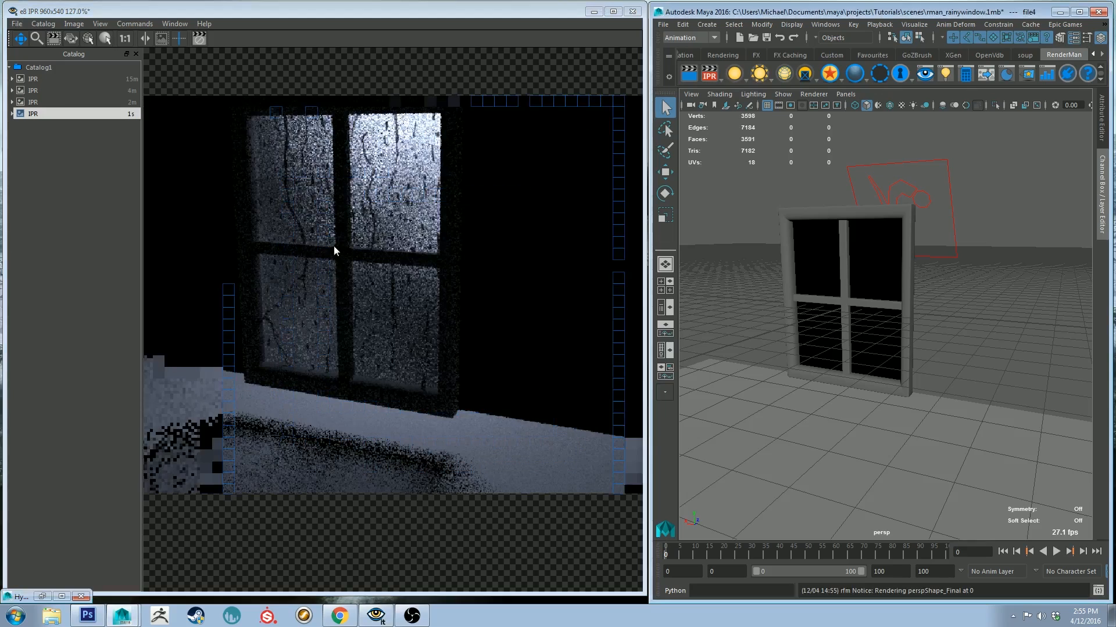
pyautogui.keyDown('alt'); pyautogui.moveTo(800, 225); pyautogui.dragTo(638, 222); pyautogui.keyUp('alt')
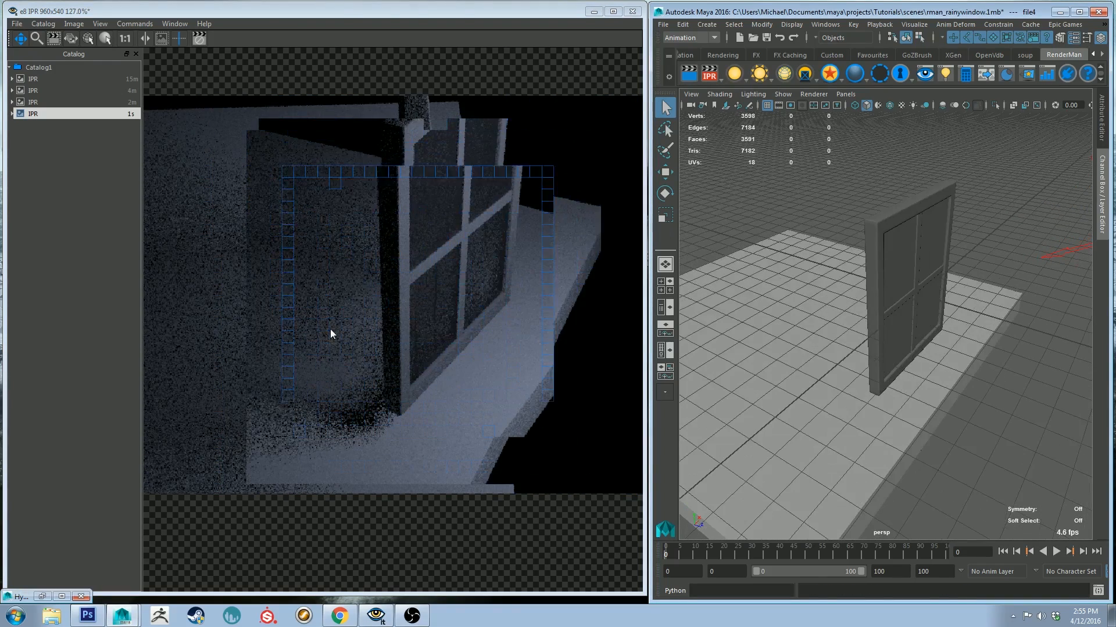
pyautogui.keyDown('alt'); pyautogui.moveTo(919, 274); pyautogui.dragTo(880, 265); pyautogui.keyUp('alt')
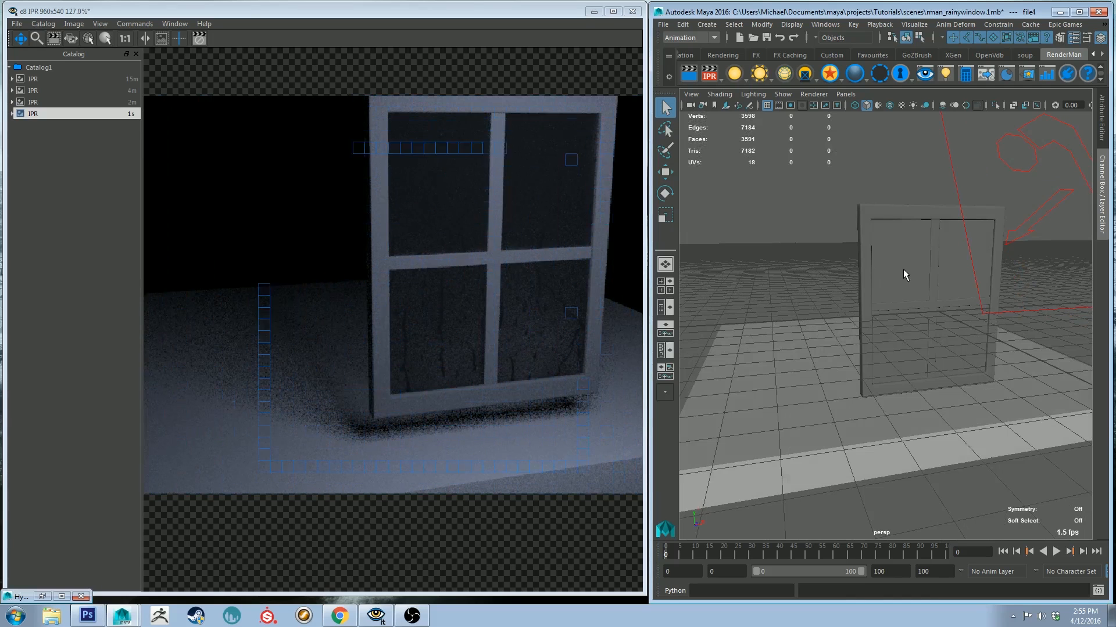
pyautogui.keyDown('alt'); pyautogui.moveTo(902, 277); pyautogui.dragTo(901, 298); pyautogui.keyUp('alt')
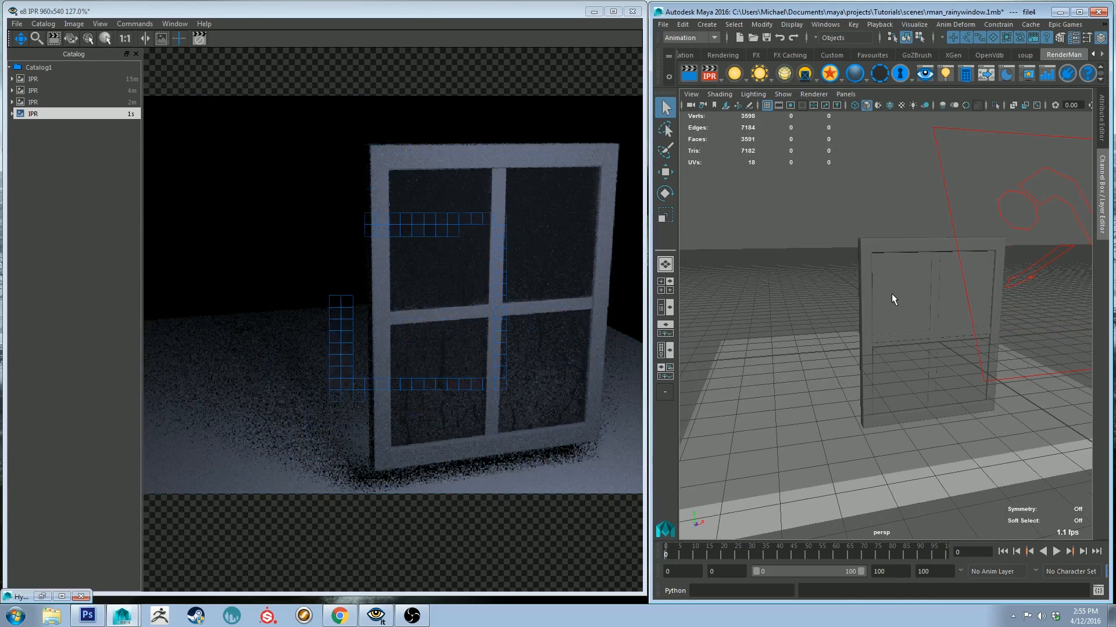
pyautogui.keyDown('alt'); pyautogui.moveTo(796, 261); pyautogui.dragTo(821, 274); pyautogui.keyUp('alt')
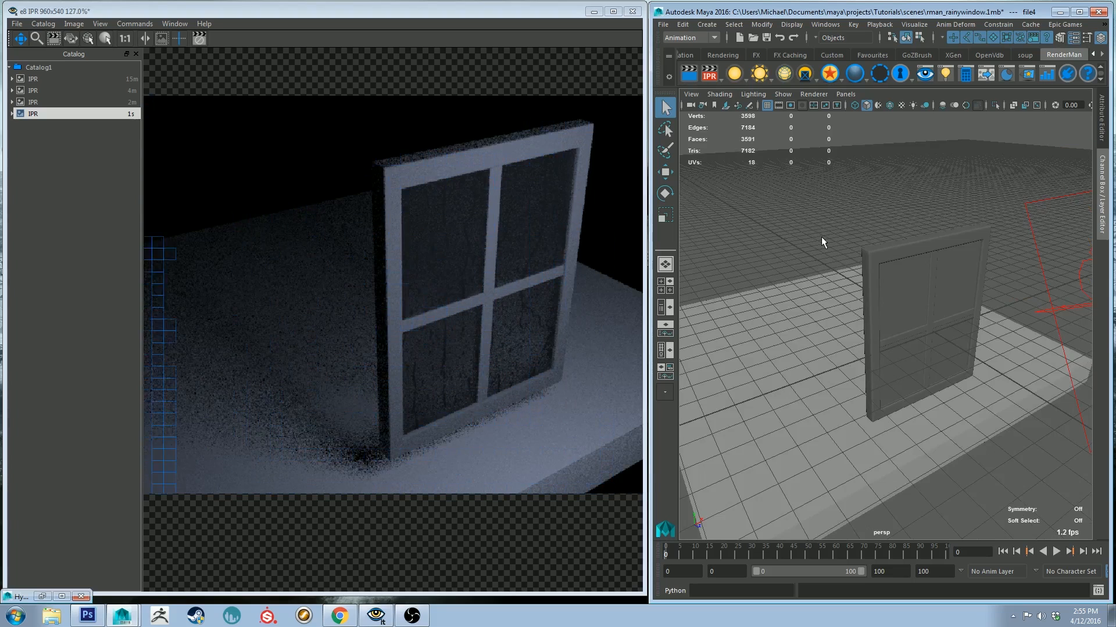
pyautogui.keyDown('alt'); pyautogui.moveTo(889, 242); pyautogui.dragTo(982, 213); pyautogui.keyUp('alt')
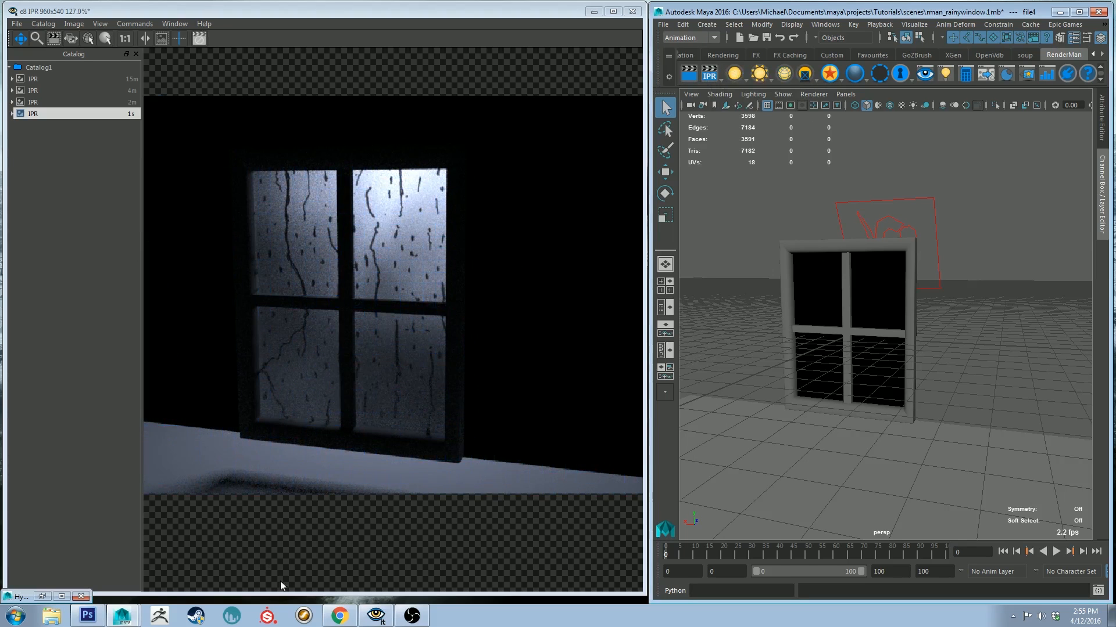
# Step: Restore the Hypershade, expand PxrWin1 to its full attribute list, and move the node up and away from file4
pyautogui.click(42, 596)
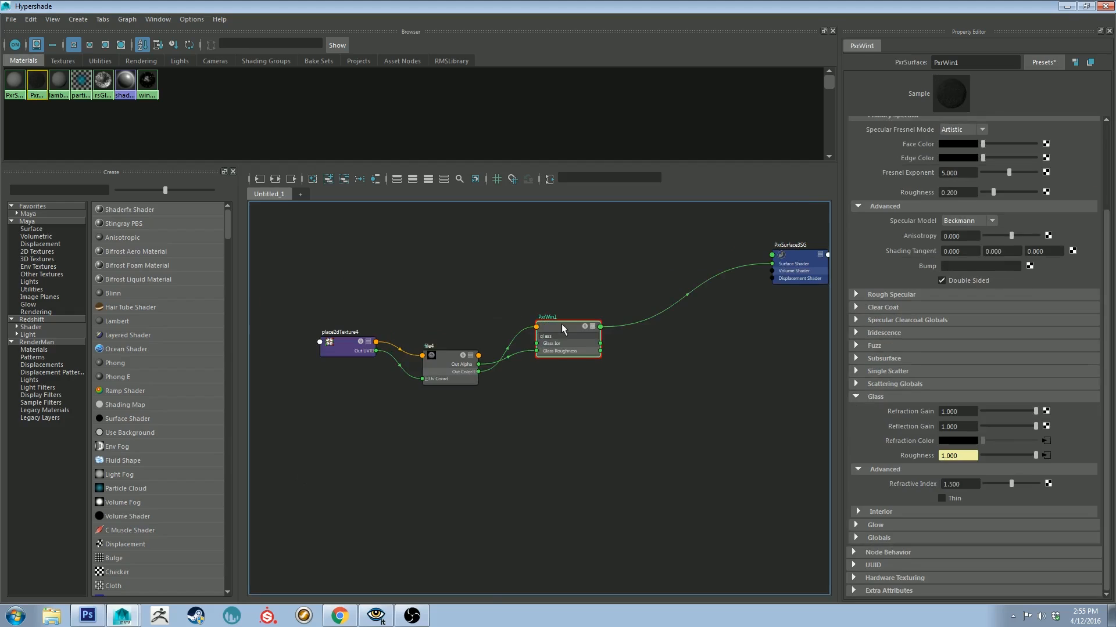
pyautogui.moveTo(561, 323); pyautogui.dragTo(574, 308)
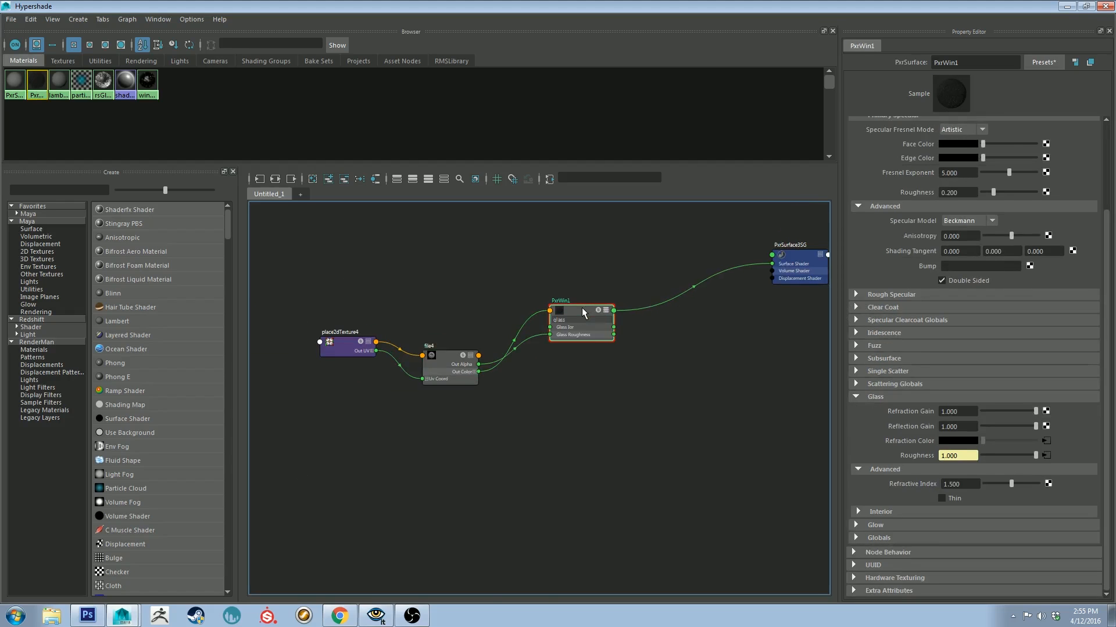
pyautogui.press('3')
pyautogui.moveTo(567, 305); pyautogui.dragTo(581, 281)
pyautogui.scroll(3, 937, 306)
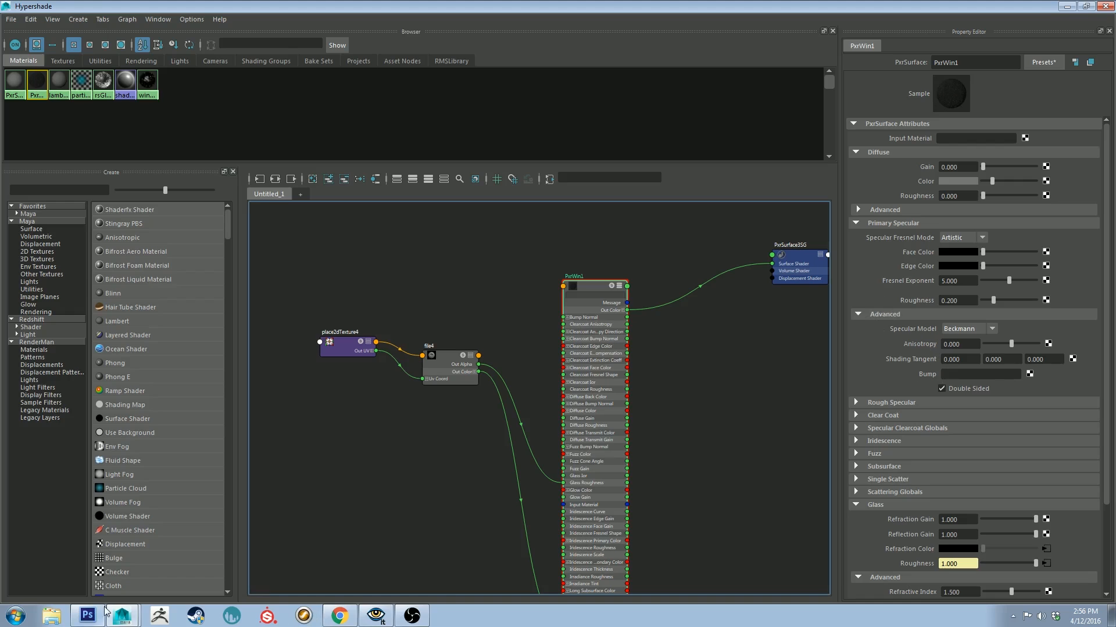
# Step: Switch to Photoshop and place raindrops_bump.jpg beside rainywindow.psd to compare the inverted bump map with the original drops
pyautogui.click(87, 616)
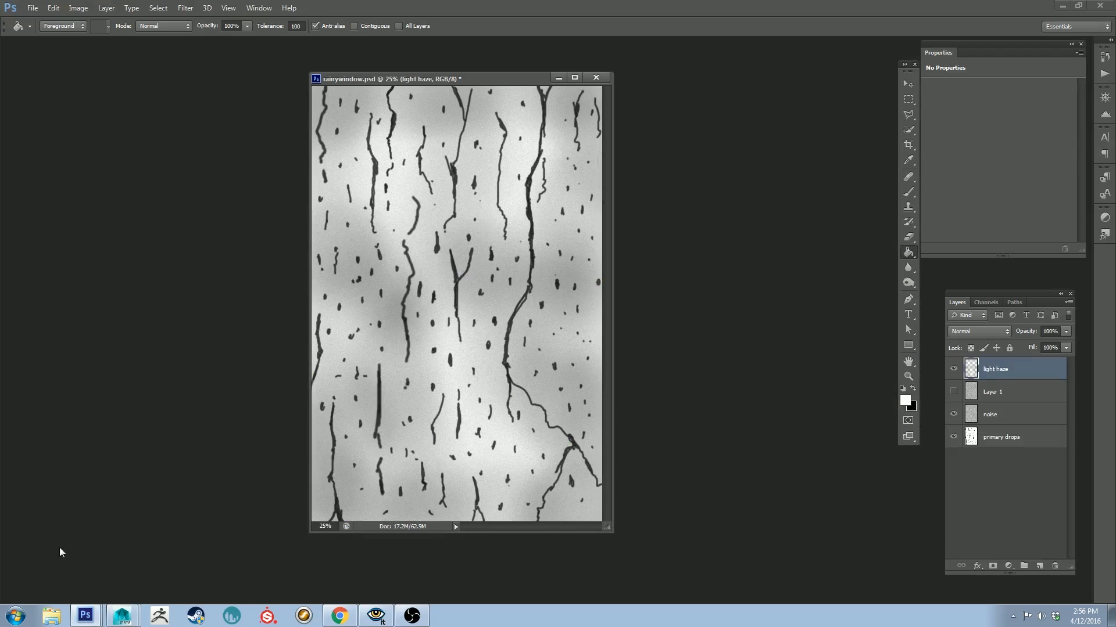
pyautogui.click(93, 615)
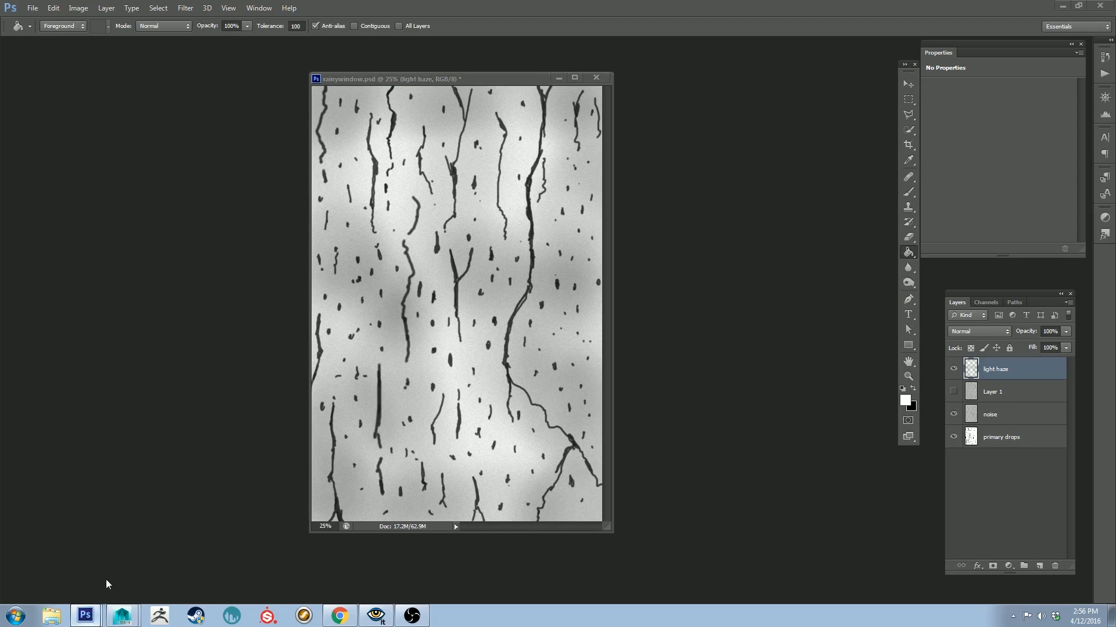
pyautogui.click(104, 588)
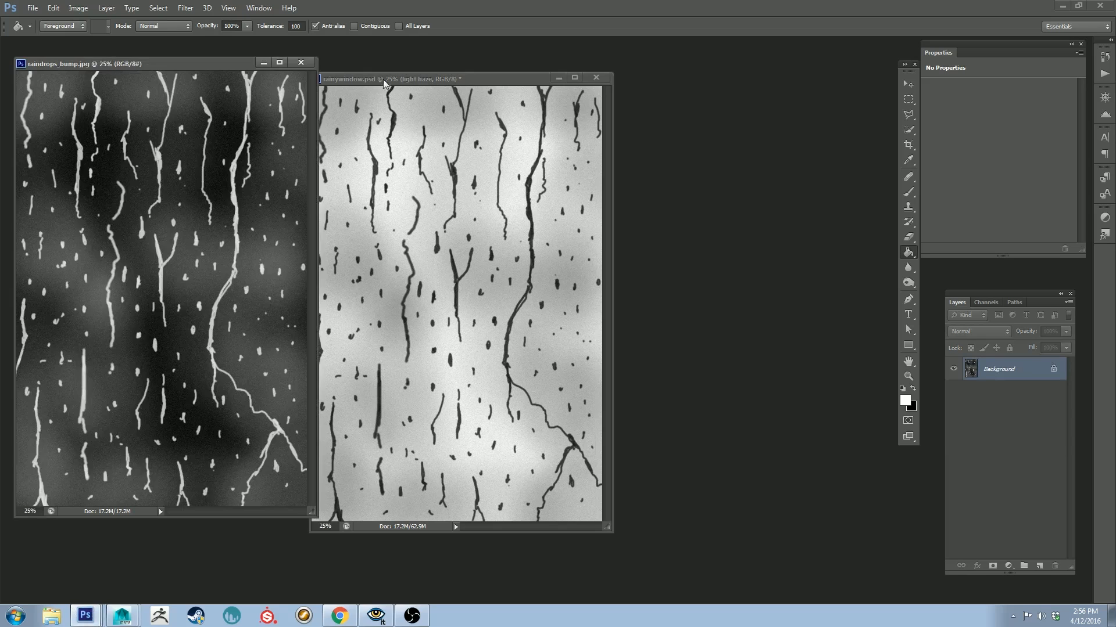
pyautogui.moveTo(383, 85); pyautogui.dragTo(400, 84)
pyautogui.moveTo(240, 65); pyautogui.dragTo(237, 71)
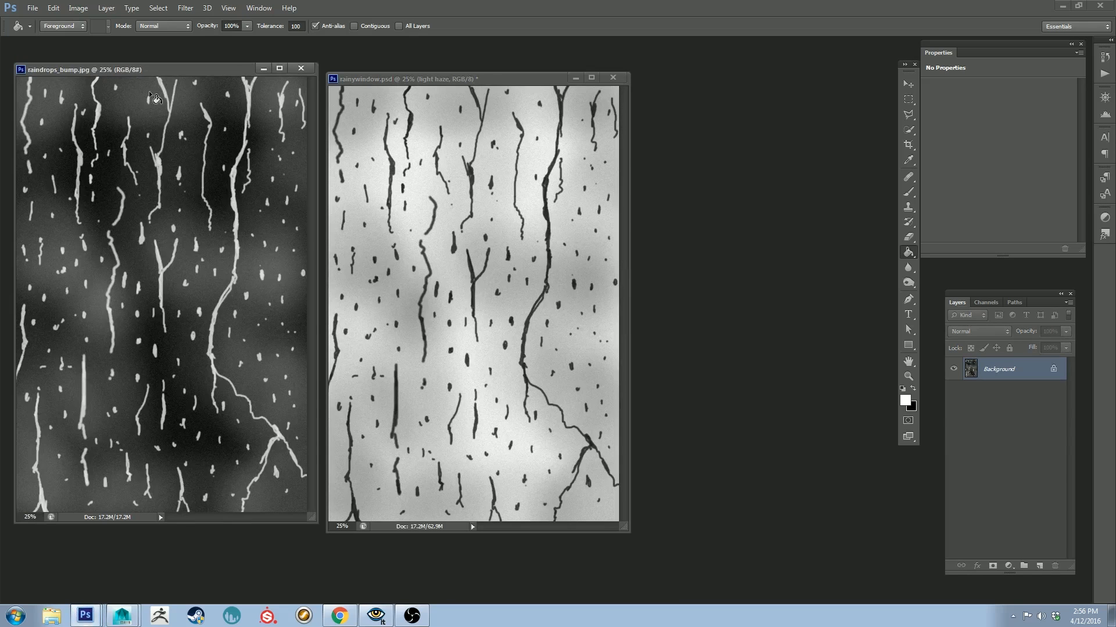
pyautogui.press('v')
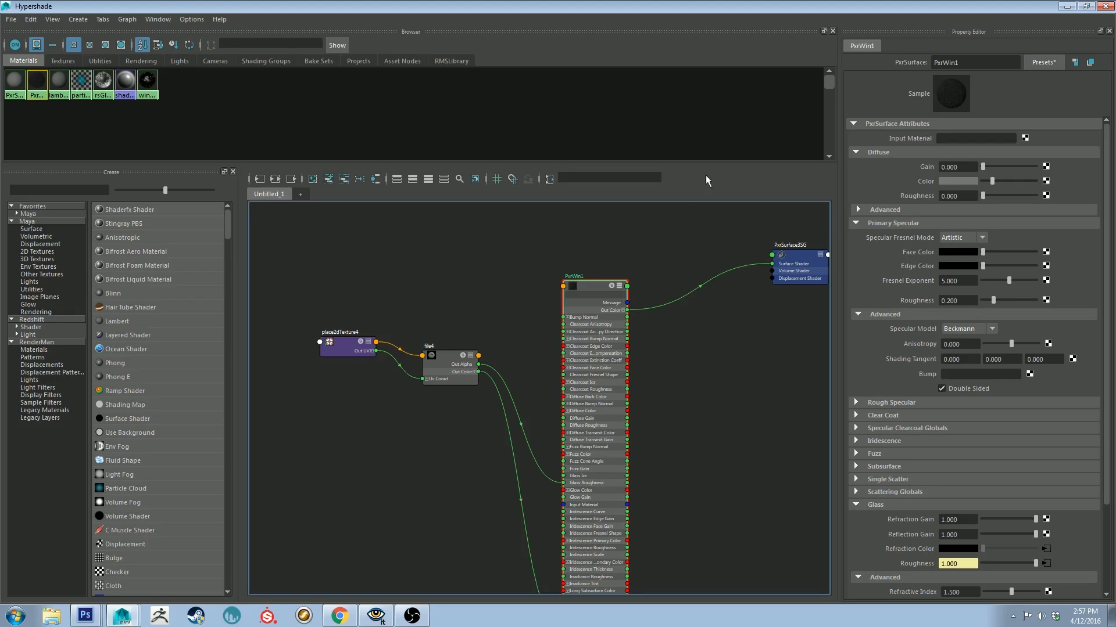
# Step: Back in the Hypershade, connect a file texture to PxrWin1's primary specular bump and load raindrops_bump.jpg into it
pyautogui.click(1029, 374)
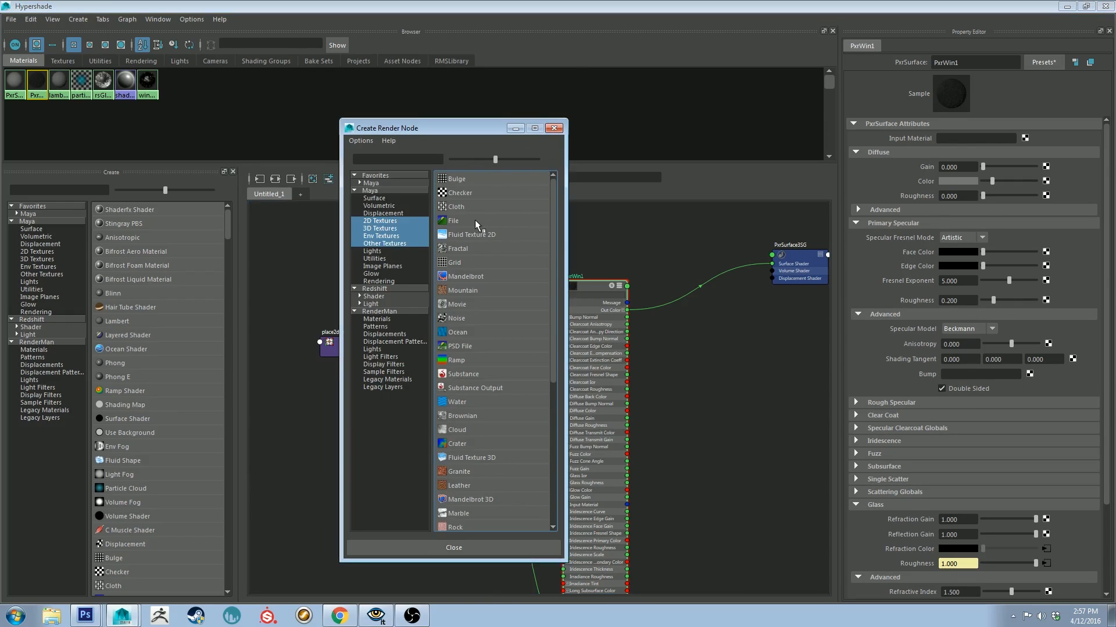
pyautogui.click(475, 220)
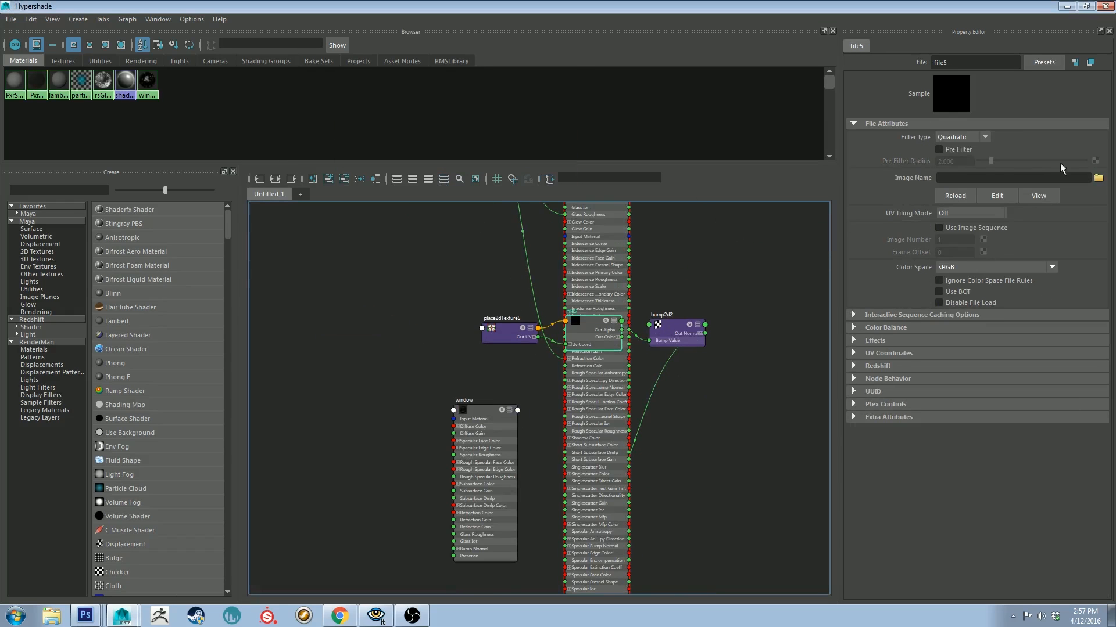
pyautogui.click(1098, 178)
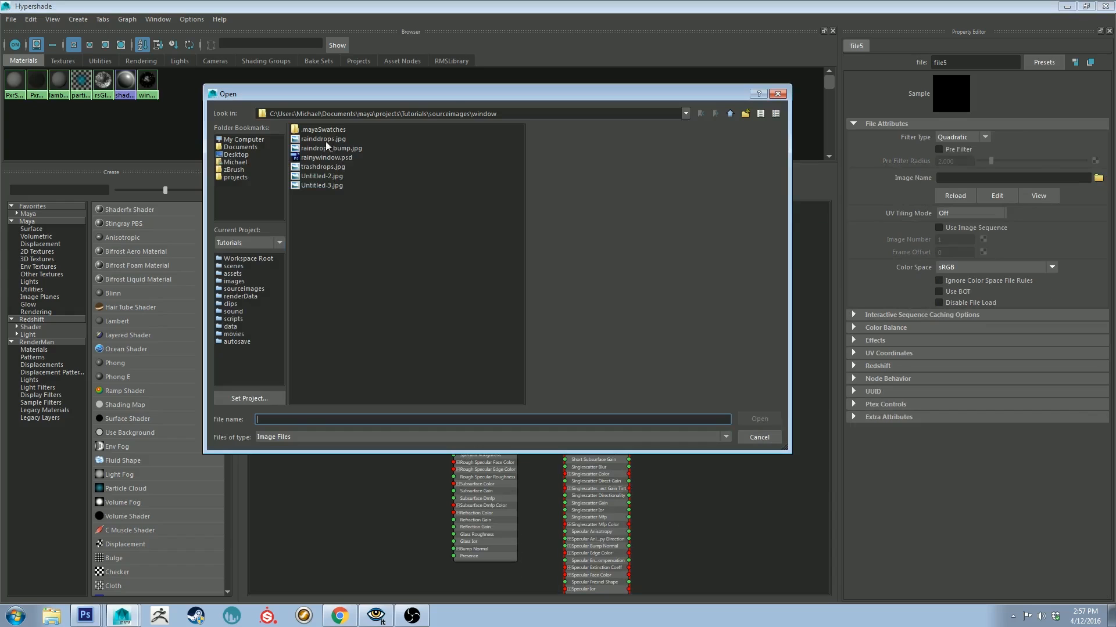
pyautogui.click(317, 150)
pyautogui.click(755, 419)
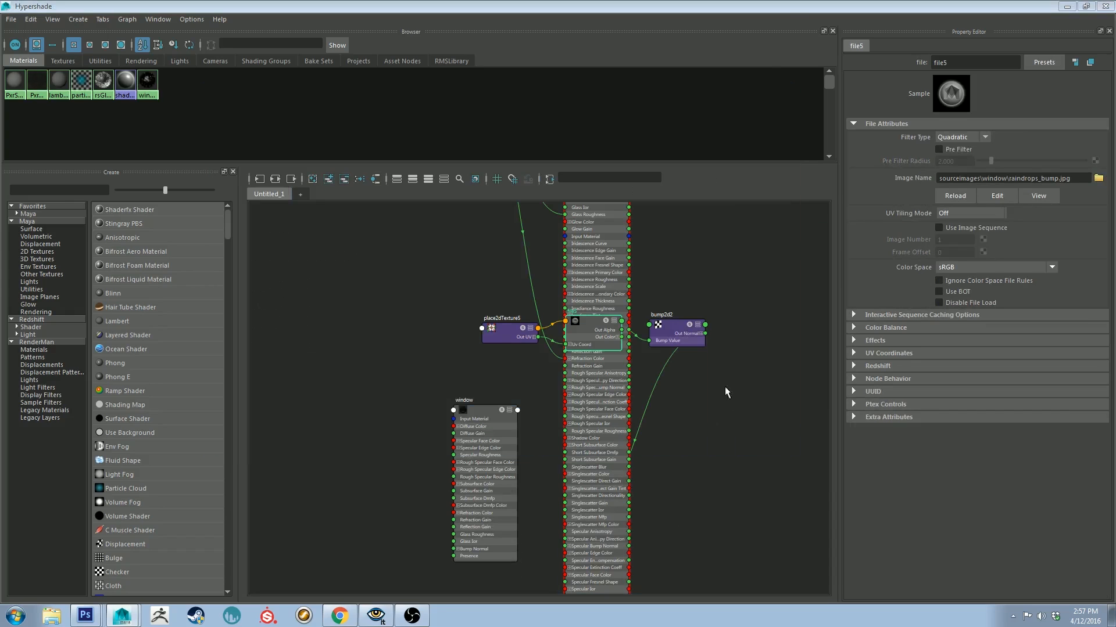
# Step: Move the bump's file5 node out from over PxrWin1 to the open graph area below file4
pyautogui.keyDown('alt'); pyautogui.moveTo(721, 280); pyautogui.dragTo(738, 433, button='middle'); pyautogui.keyUp('alt')
pyautogui.moveTo(608, 480); pyautogui.dragTo(423, 354)
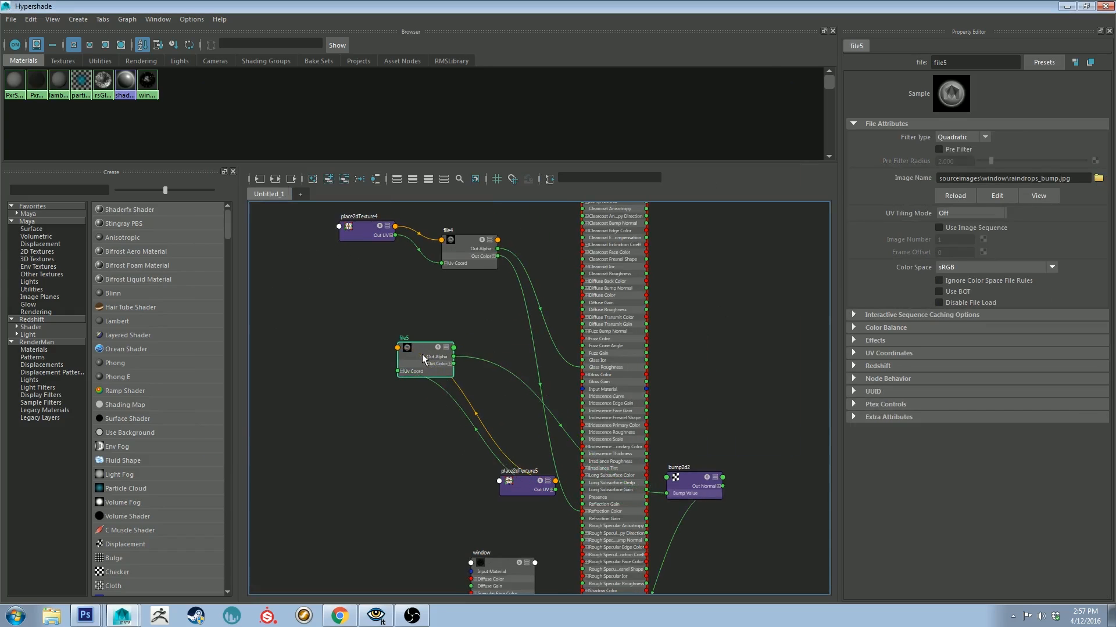
pyautogui.keyDown('alt'); pyautogui.moveTo(689, 247); pyautogui.dragTo(679, 414, button='middle'); pyautogui.keyUp('alt')
# Step: Raise PxrWin1's primary specular face color and edge color from black to a very dark gray
pyautogui.click(597, 336)
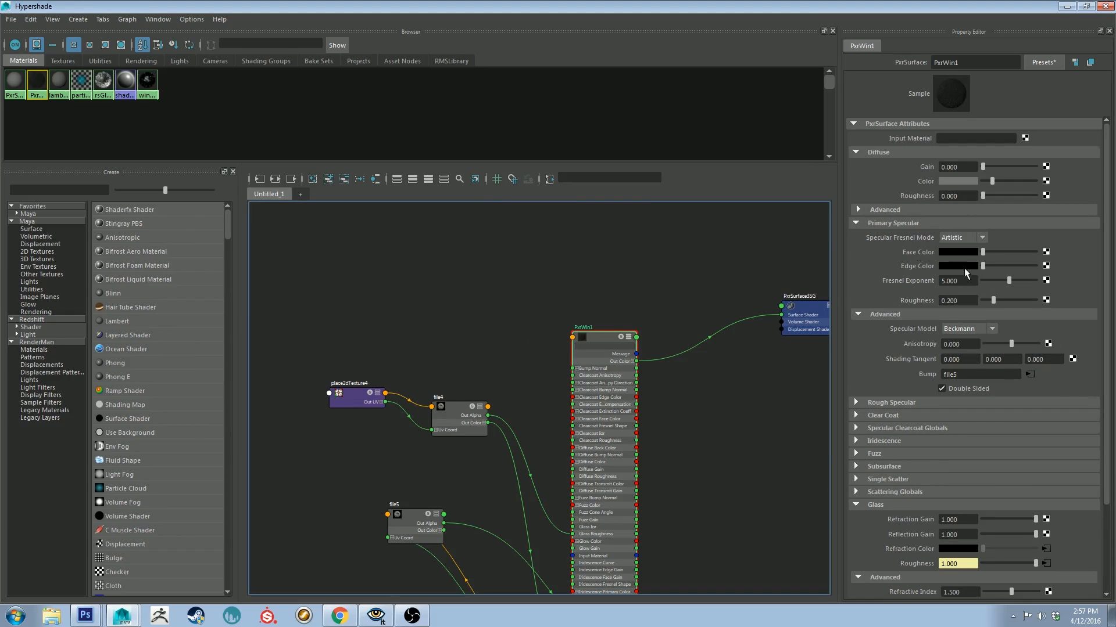
pyautogui.moveTo(983, 253); pyautogui.dragTo(986, 266)
pyautogui.click(966, 300)
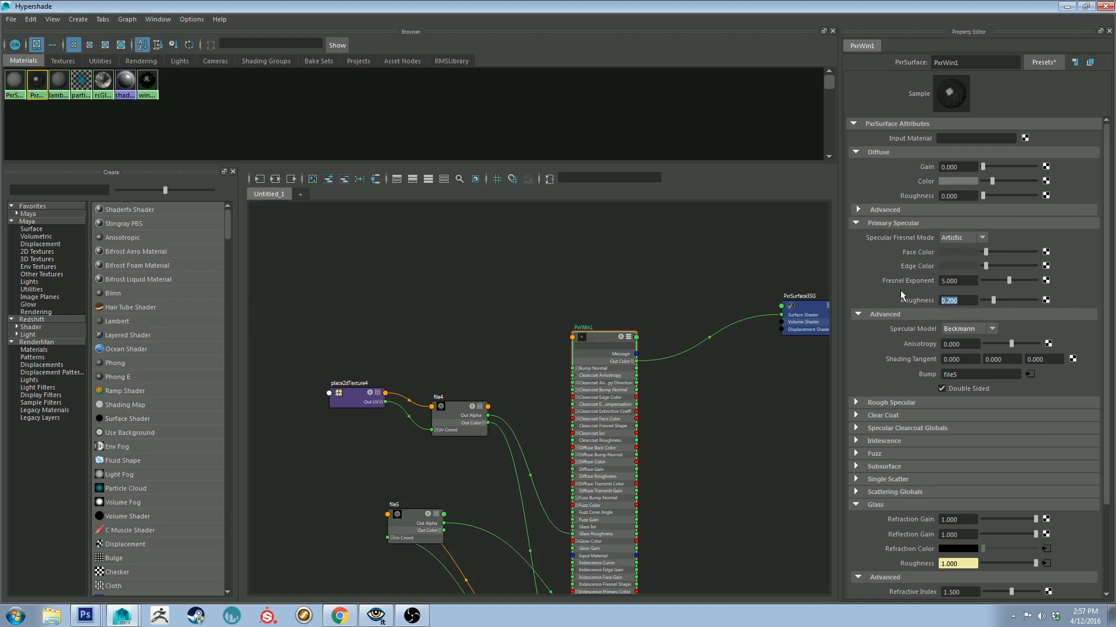
# Step: Bring up the latest IPR render, inspect the bumped glass, compare it with the previous render, and view the window closer at an angle
pyautogui.click(1062, 5)
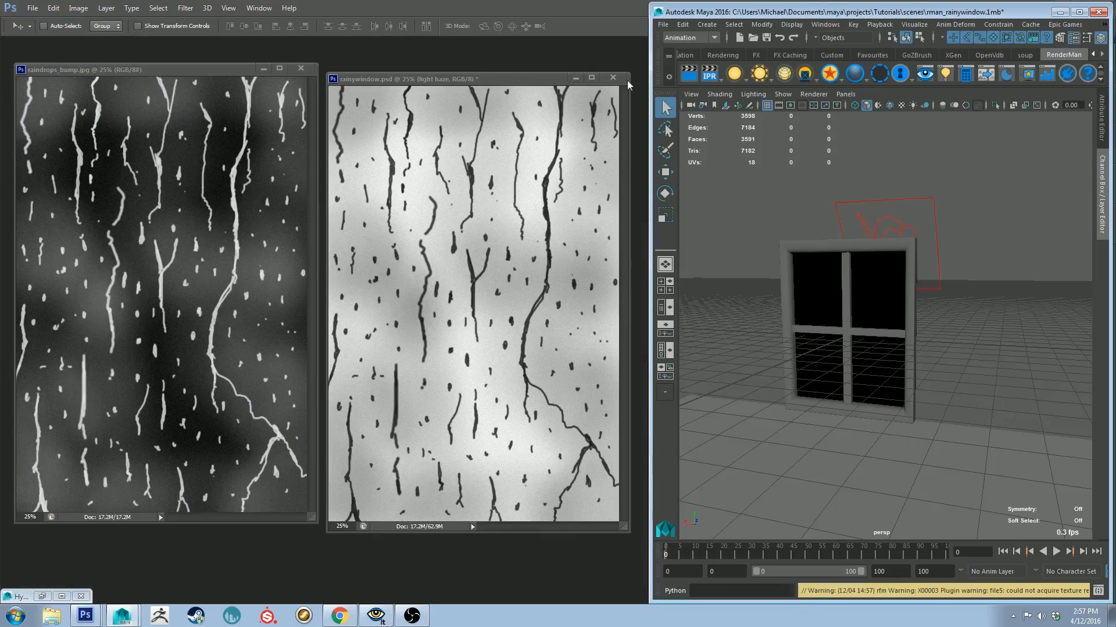
pyautogui.click(376, 616)
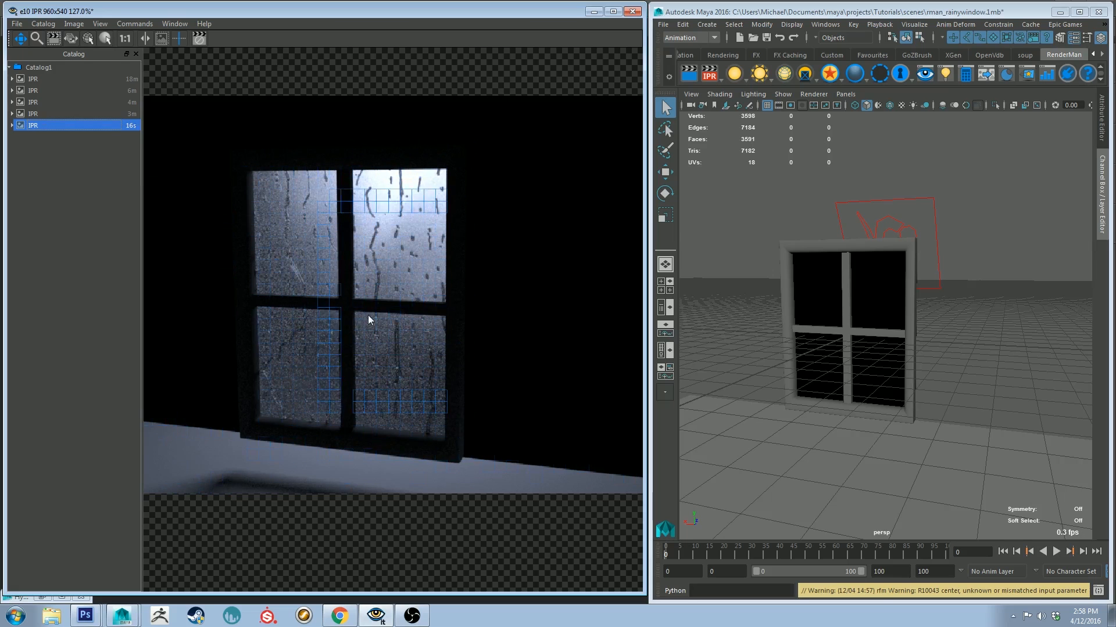
pyautogui.scroll(3, 374, 358)
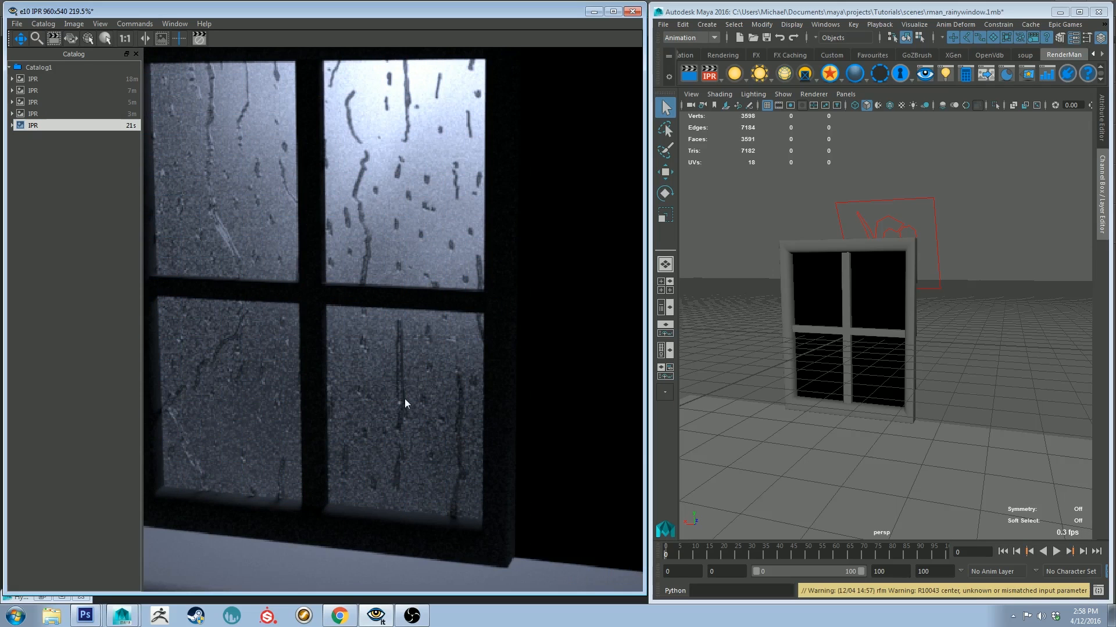
pyautogui.scroll(-2, 297, 317)
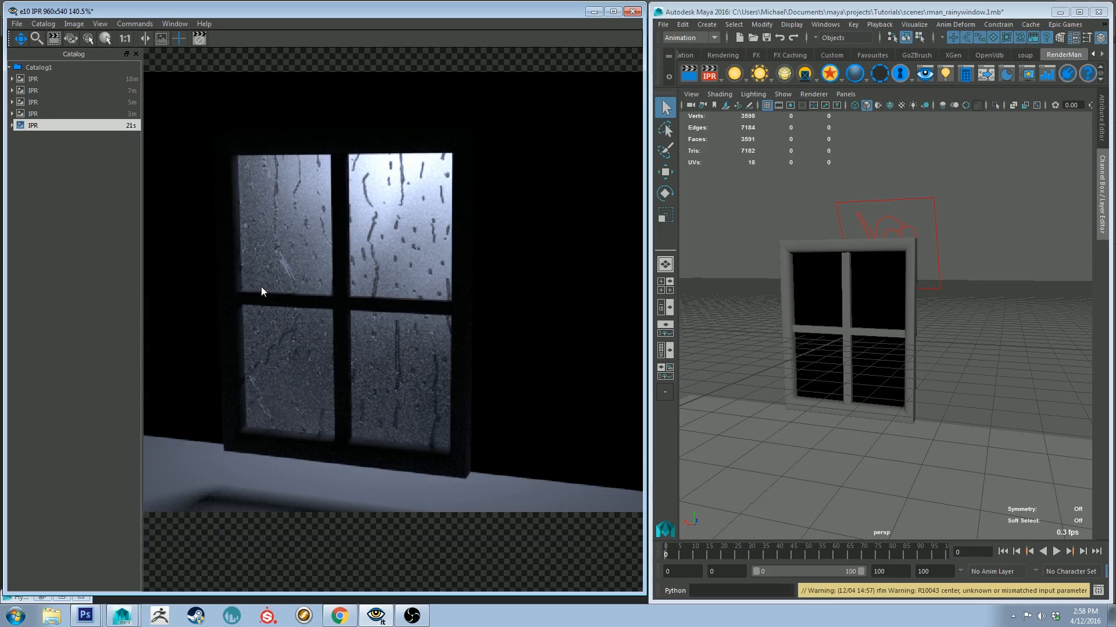
pyautogui.click(36, 113)
pyautogui.click(36, 126)
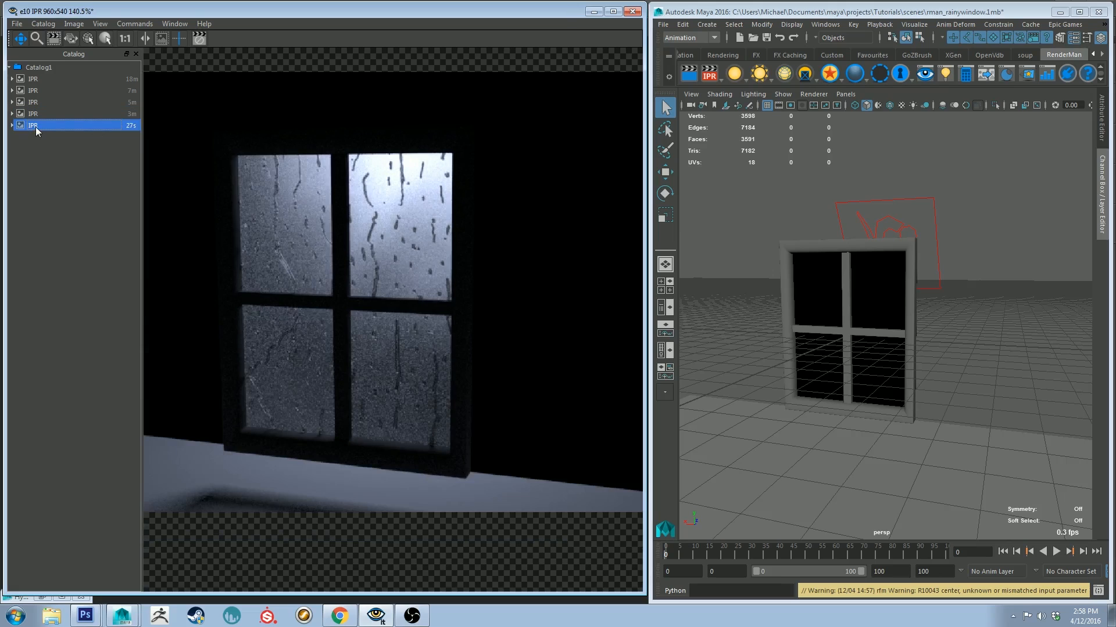
pyautogui.keyDown('alt'); pyautogui.moveTo(850, 298); pyautogui.dragTo(921, 398, button='right'); pyautogui.keyUp('alt')
pyautogui.keyDown('alt'); pyautogui.moveTo(922, 398); pyautogui.dragTo(839, 307); pyautogui.keyUp('alt')
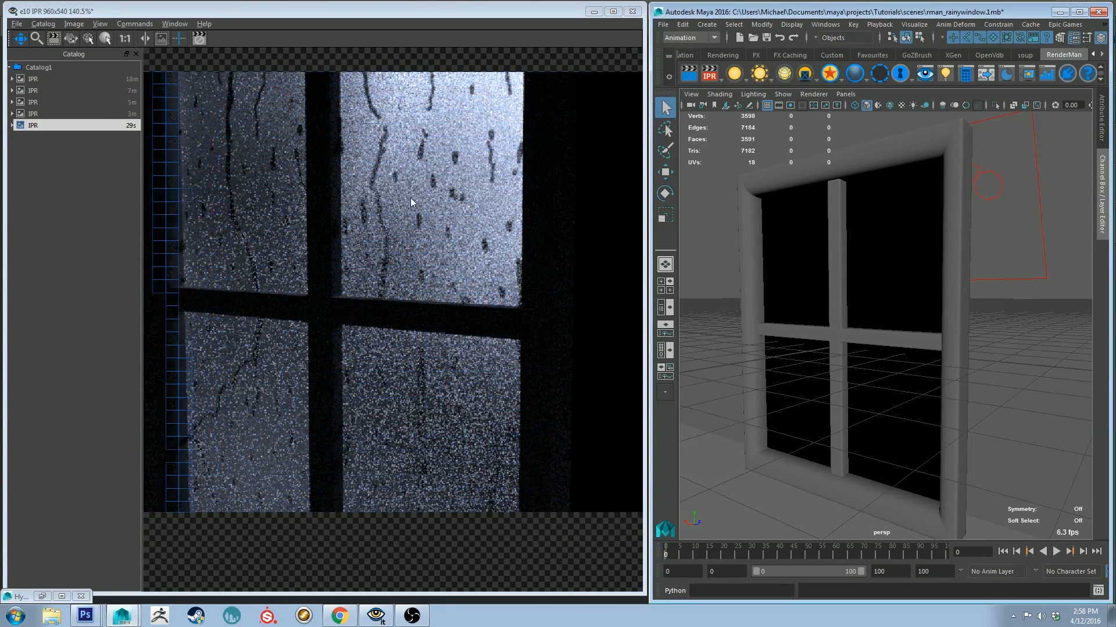
# Step: Select the rectangular light beyond the window, scale it down and reposition it relative to the window
pyautogui.scroll(-2, 359, 201)
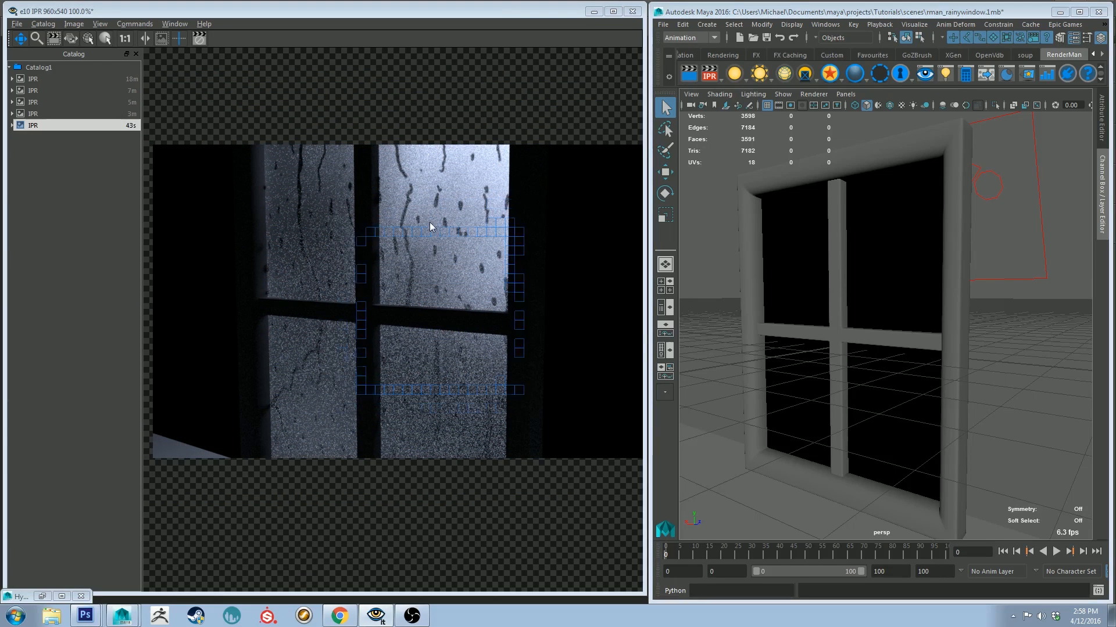
pyautogui.keyDown('alt'); pyautogui.moveTo(772, 266); pyautogui.dragTo(719, 261); pyautogui.keyUp('alt')
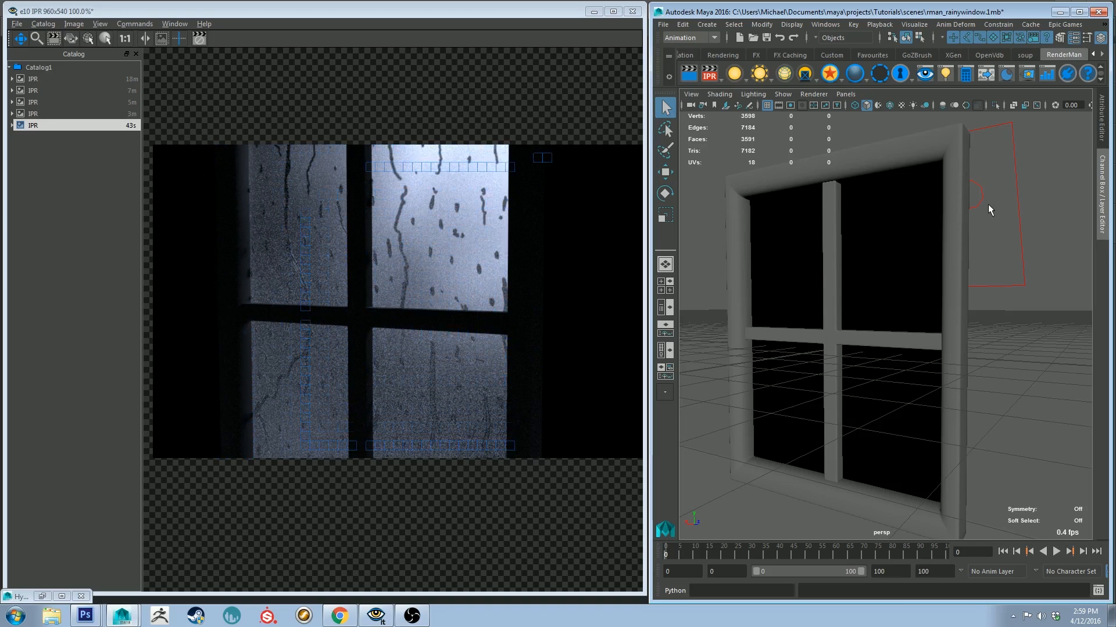
pyautogui.keyDown('alt'); pyautogui.moveTo(876, 261); pyautogui.dragTo(850, 230); pyautogui.keyUp('alt')
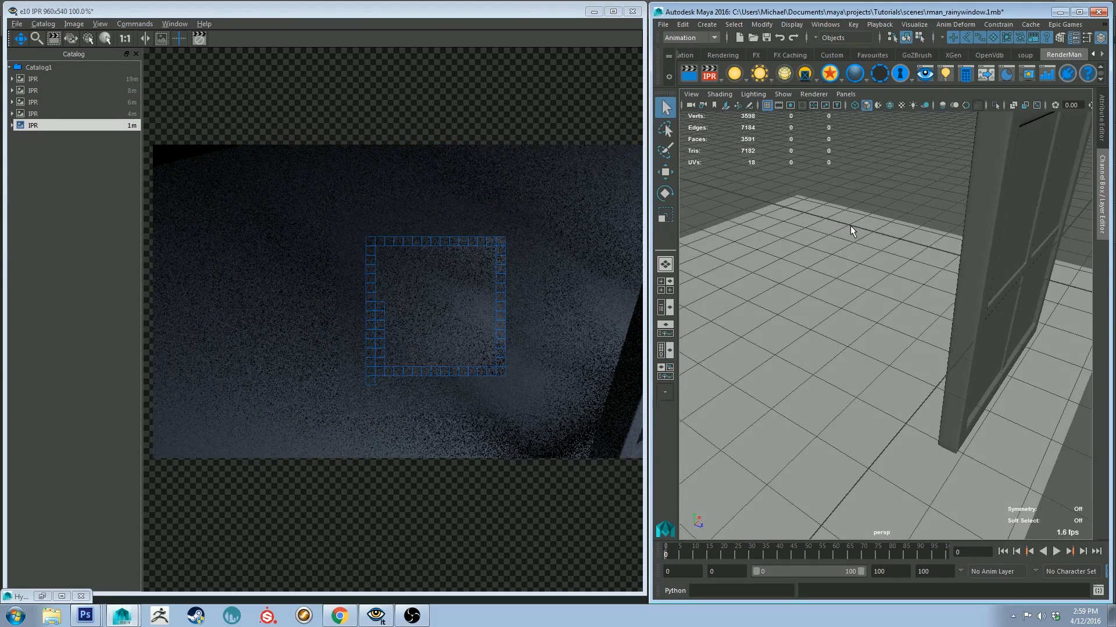
pyautogui.keyDown('alt'); pyautogui.moveTo(850, 225); pyautogui.dragTo(789, 115, button='right'); pyautogui.keyUp('alt')
pyautogui.keyDown('alt'); pyautogui.moveTo(789, 115); pyautogui.dragTo(822, 191); pyautogui.keyUp('alt')
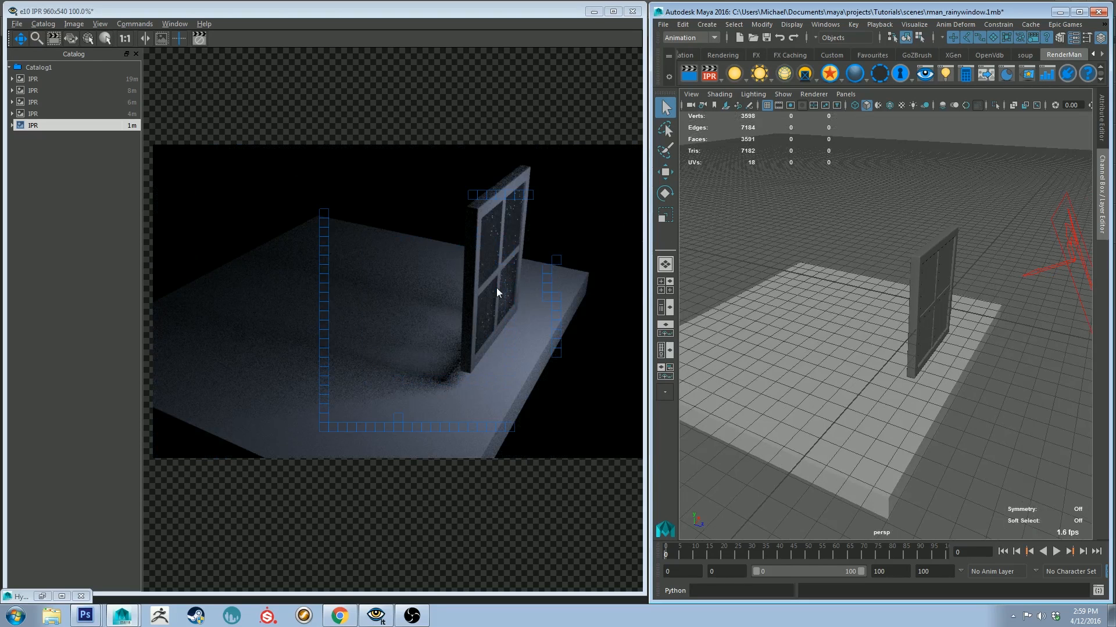
pyautogui.click(1074, 219)
pyautogui.press('r')
pyautogui.press('w')
# Step: Set the rectangular light's intensity to 10 and start a new IPR render
pyautogui.click(1102, 119)
pyautogui.doubleClick(959, 221)
pyautogui.click(709, 74)
pyautogui.write('10')
pyautogui.press('Return')
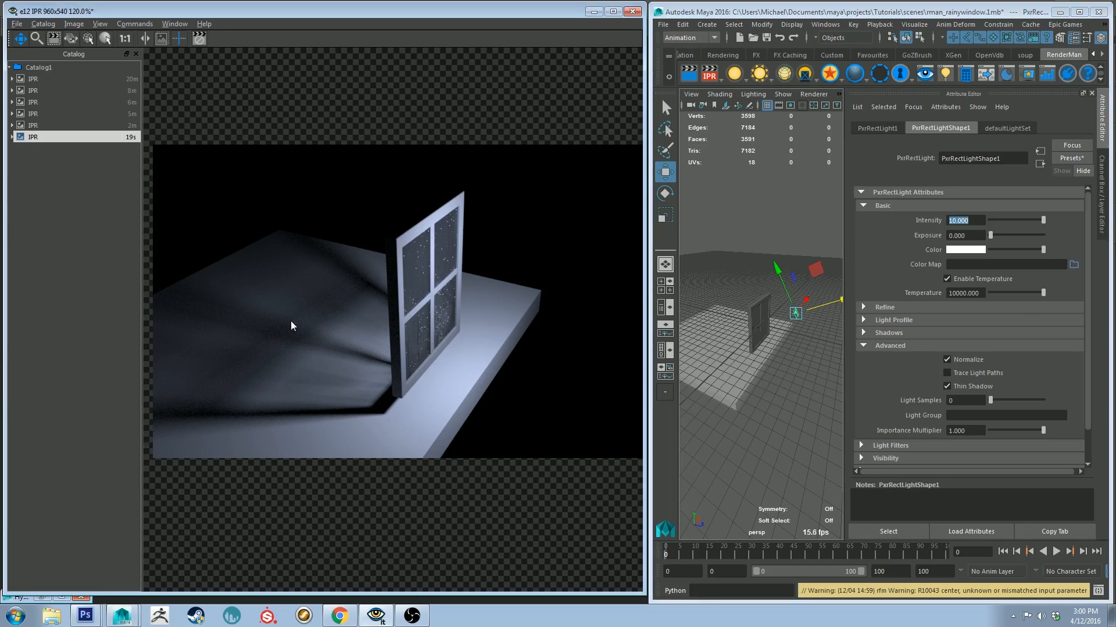
# Step: Examine the new IPR render, checking the window's cast shadows and the raindrop glass from the opposite side, close up and at a distance
pyautogui.scroll(2, 291, 322)
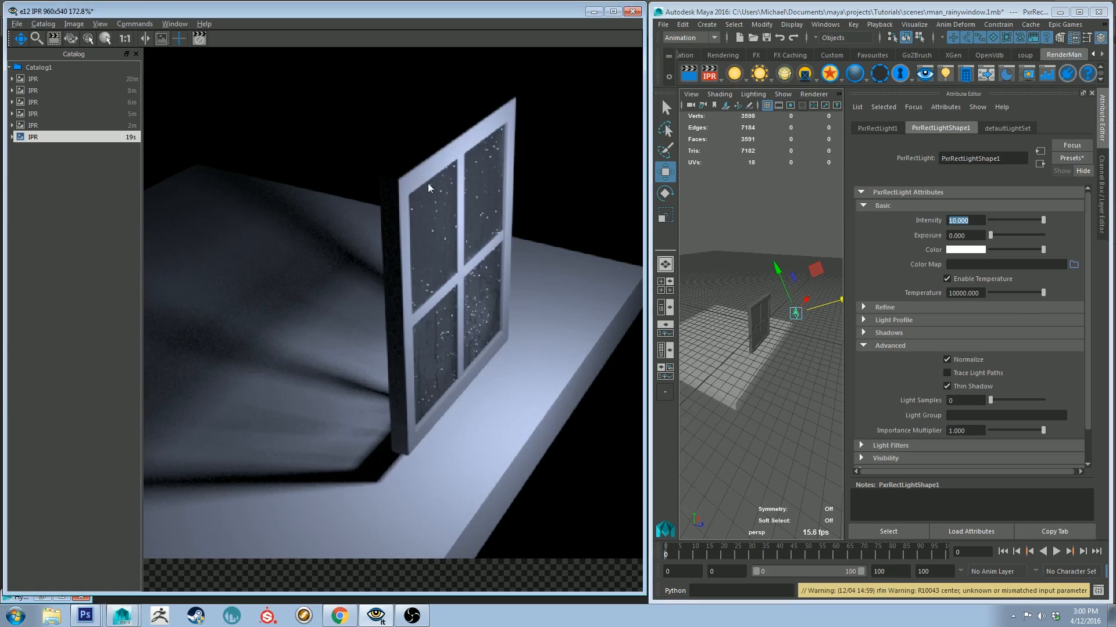
pyautogui.moveTo(324, 277); pyautogui.dragTo(488, 360)
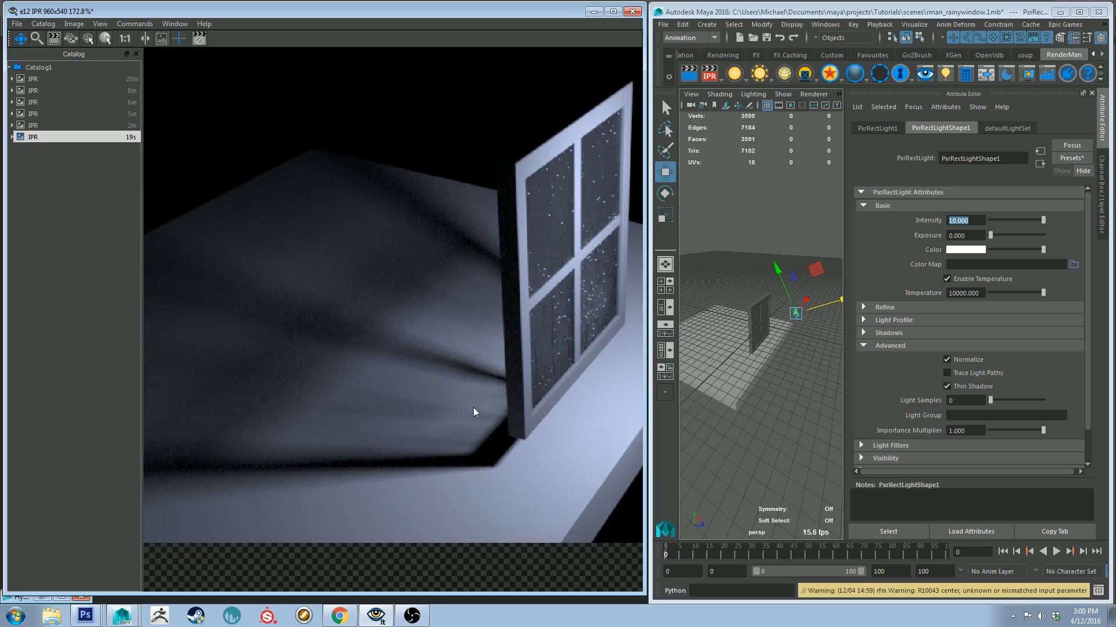
pyautogui.keyDown('alt'); pyautogui.moveTo(753, 330); pyautogui.dragTo(843, 311); pyautogui.keyUp('alt')
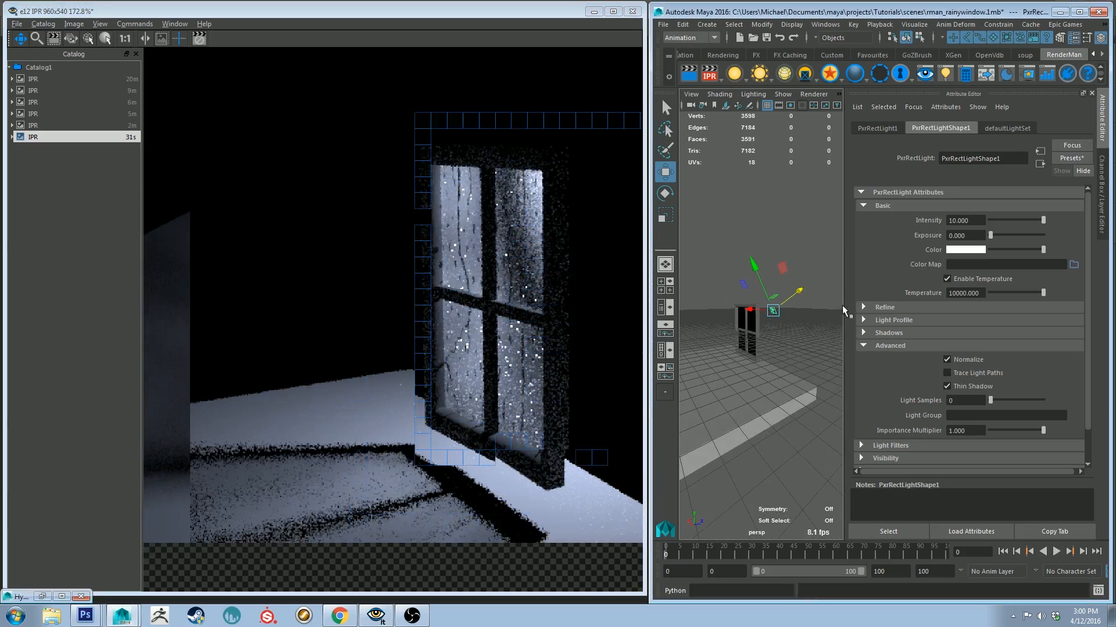
pyautogui.keyDown('alt'); pyautogui.moveTo(742, 342); pyautogui.dragTo(758, 350); pyautogui.keyUp('alt')
pyautogui.moveTo(758, 349)
pyautogui.keyDown('alt'); pyautogui.mouseDown(button='middle')
pyautogui.moveTo(798, 316)
pyautogui.moveTo(731, 345)
pyautogui.moveTo(744, 342)
pyautogui.mouseUp(button='middle'); pyautogui.keyUp('alt')
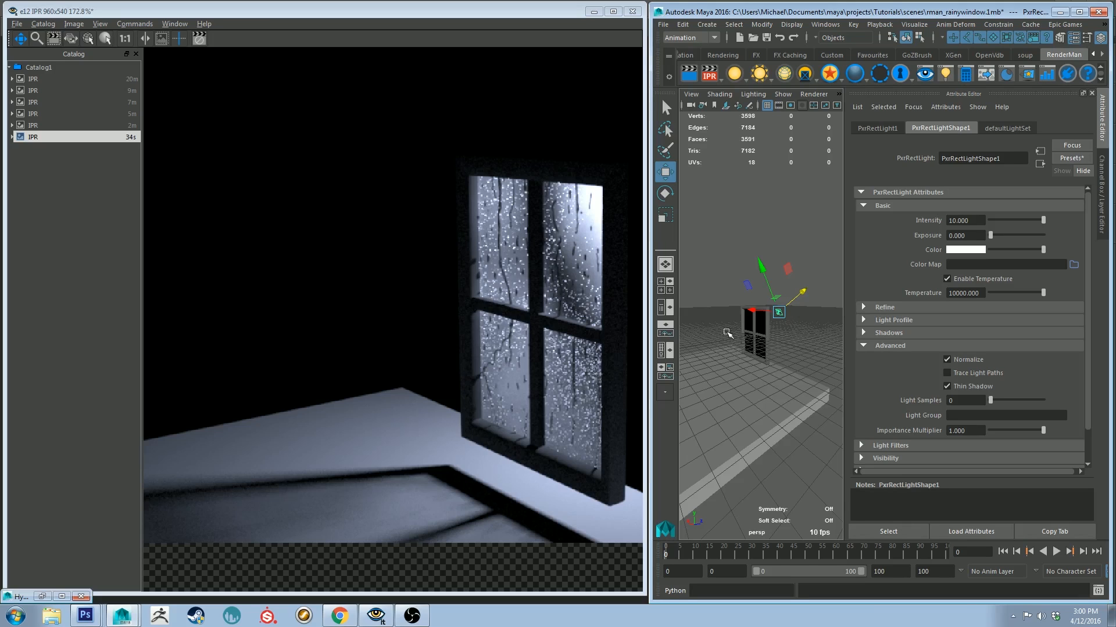
pyautogui.moveTo(544, 241); pyautogui.dragTo(451, 249)
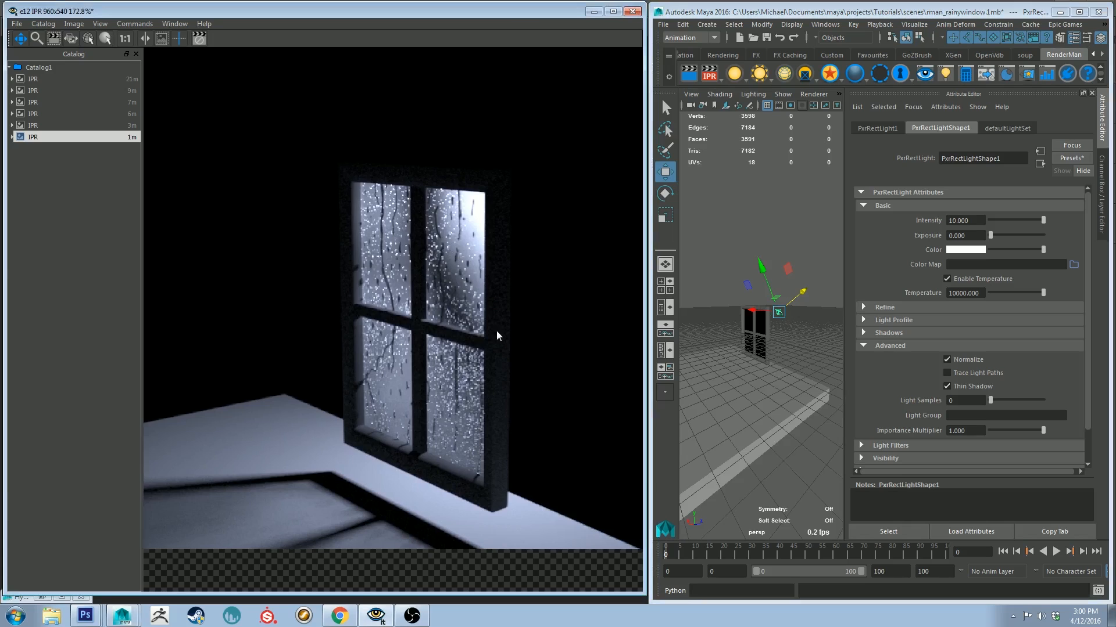
pyautogui.scroll(-4, 498, 332)
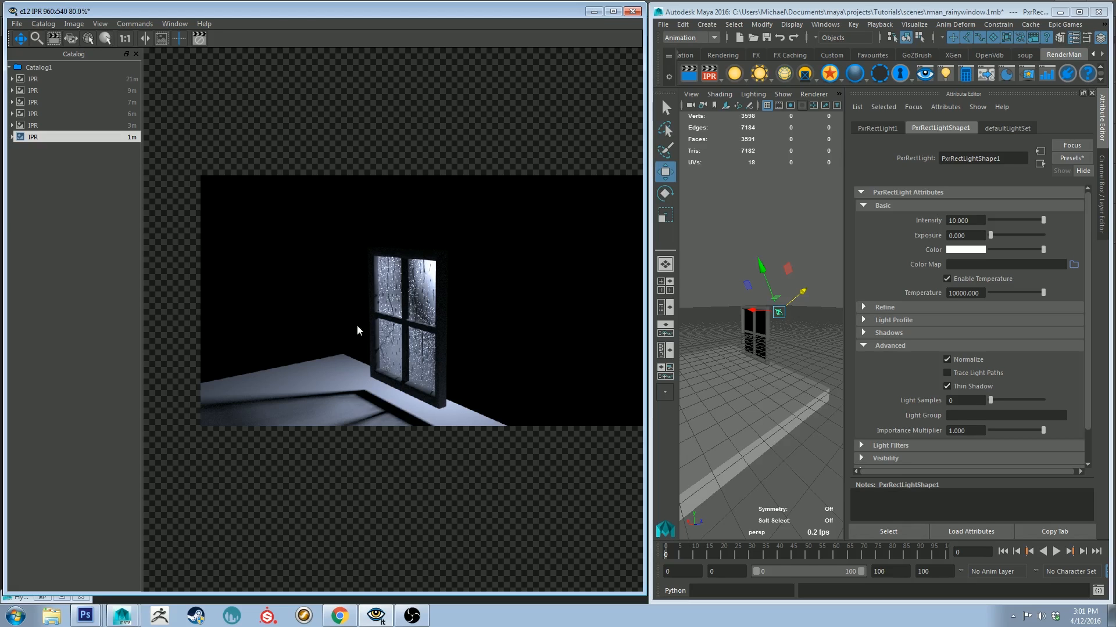
pyautogui.scroll(3, 362, 296)
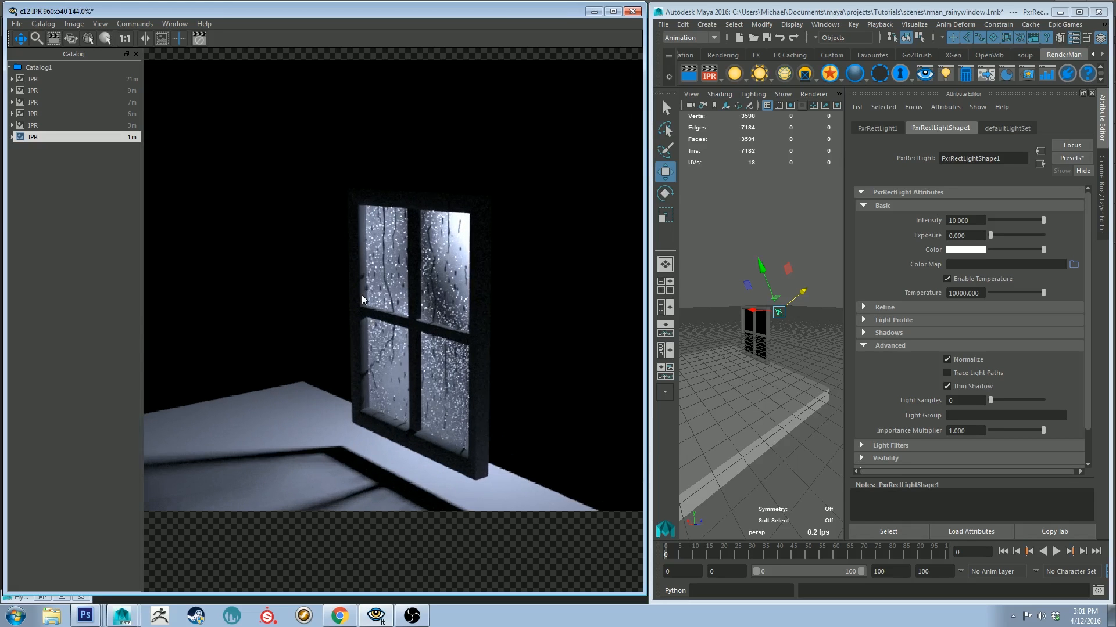